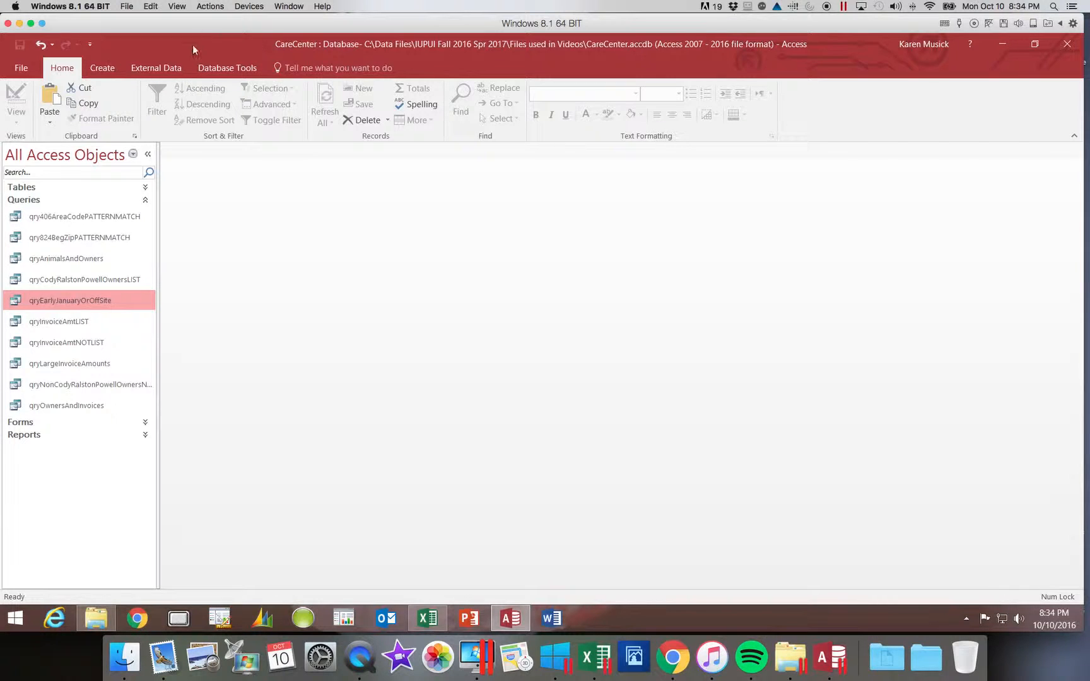
- Create a new query in Design view based on the tblOwner table
left_click(104, 70)
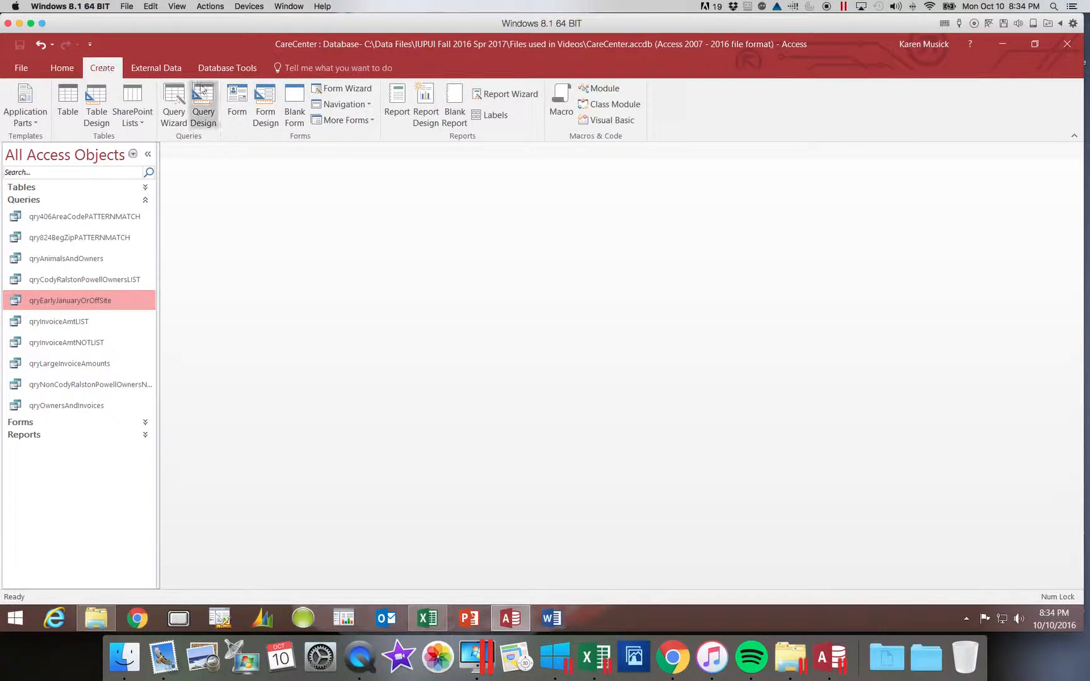
left_click(204, 113)
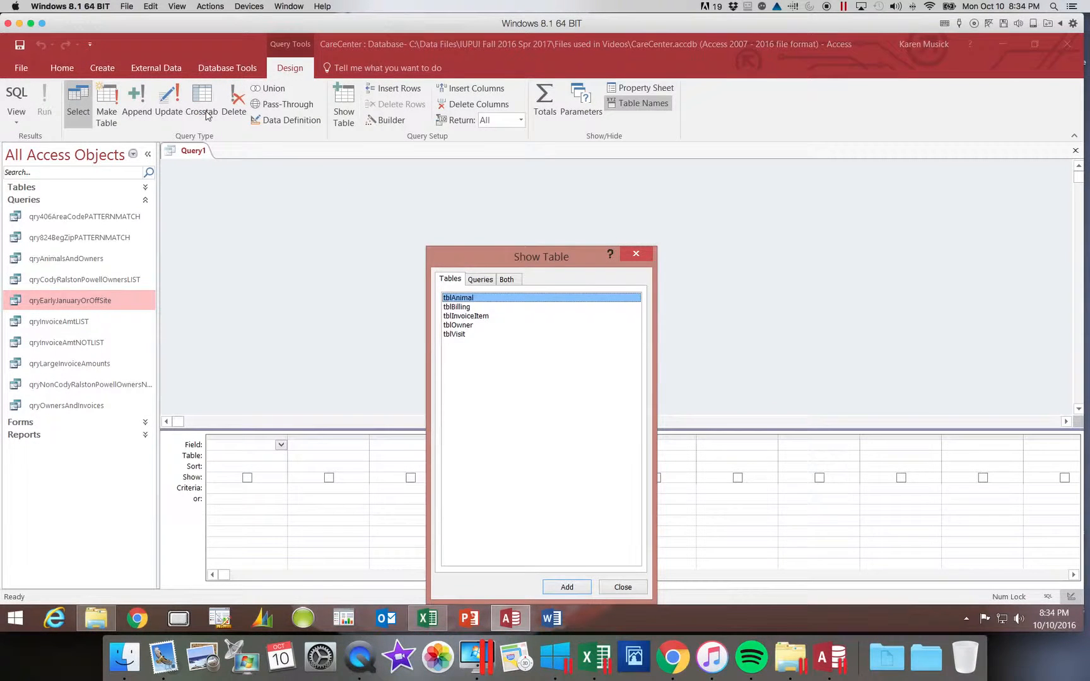
double_click(467, 325)
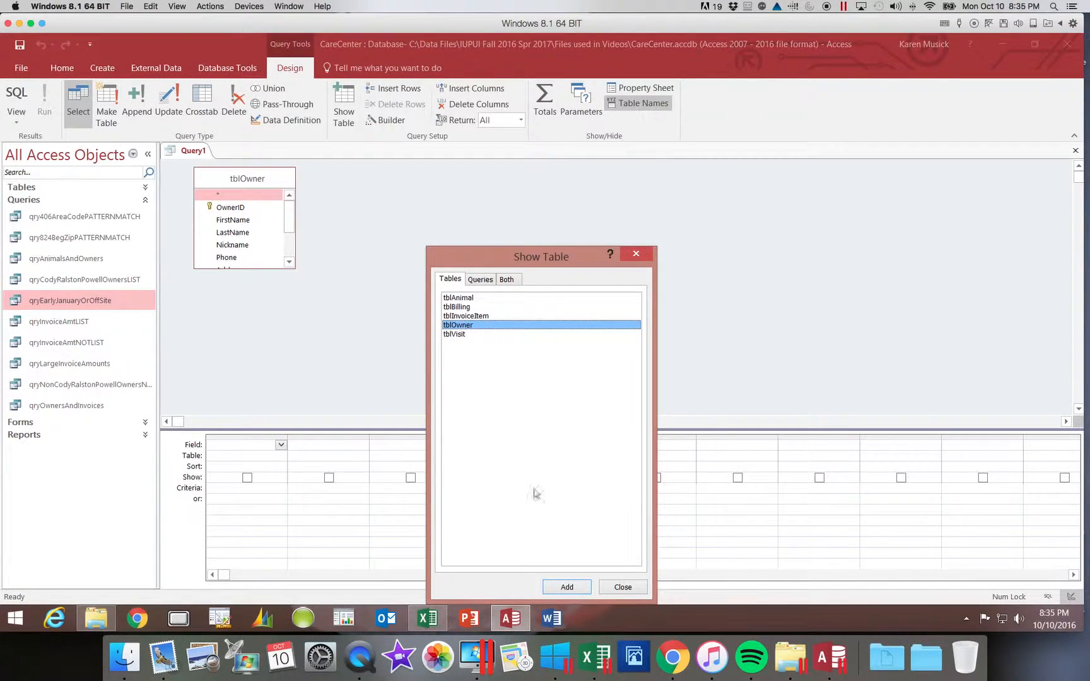
left_click(622, 586)
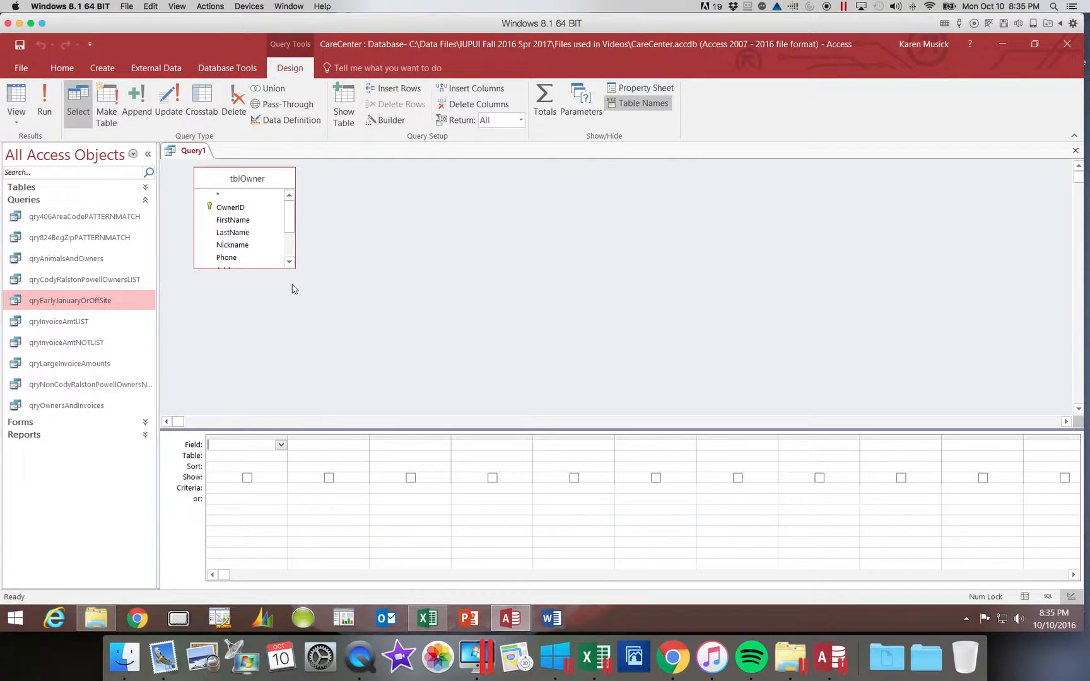
- Enlarge the tblOwner field list to show every field, and add all its fields to the grid starting in the second column
left_click_drag(265, 269, 267, 337)
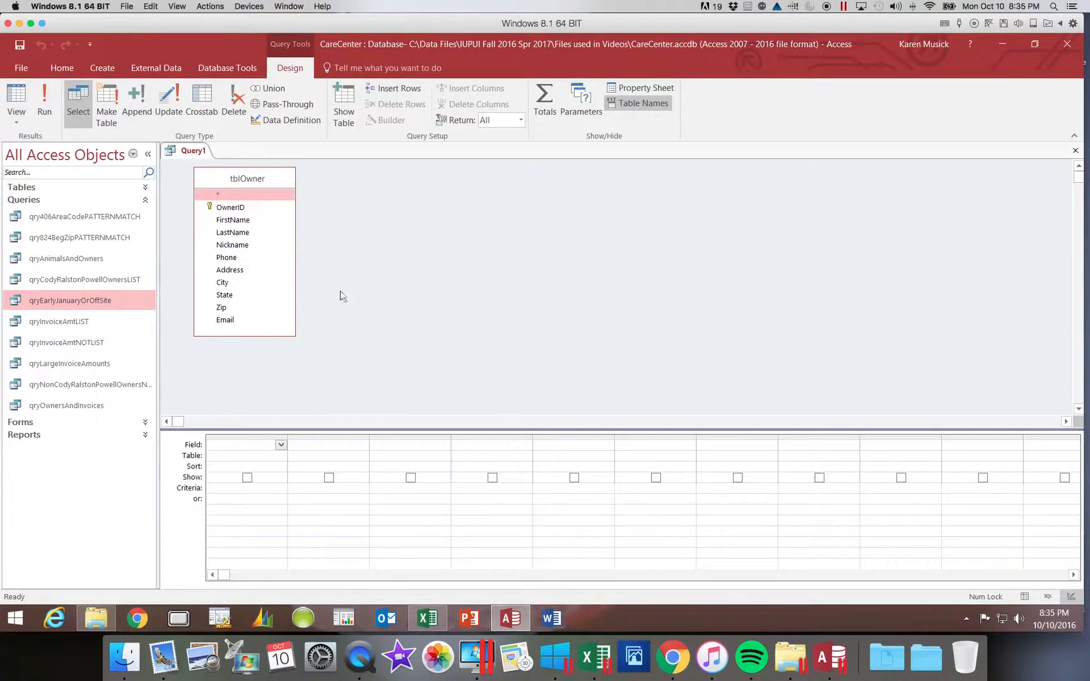
double_click(253, 183)
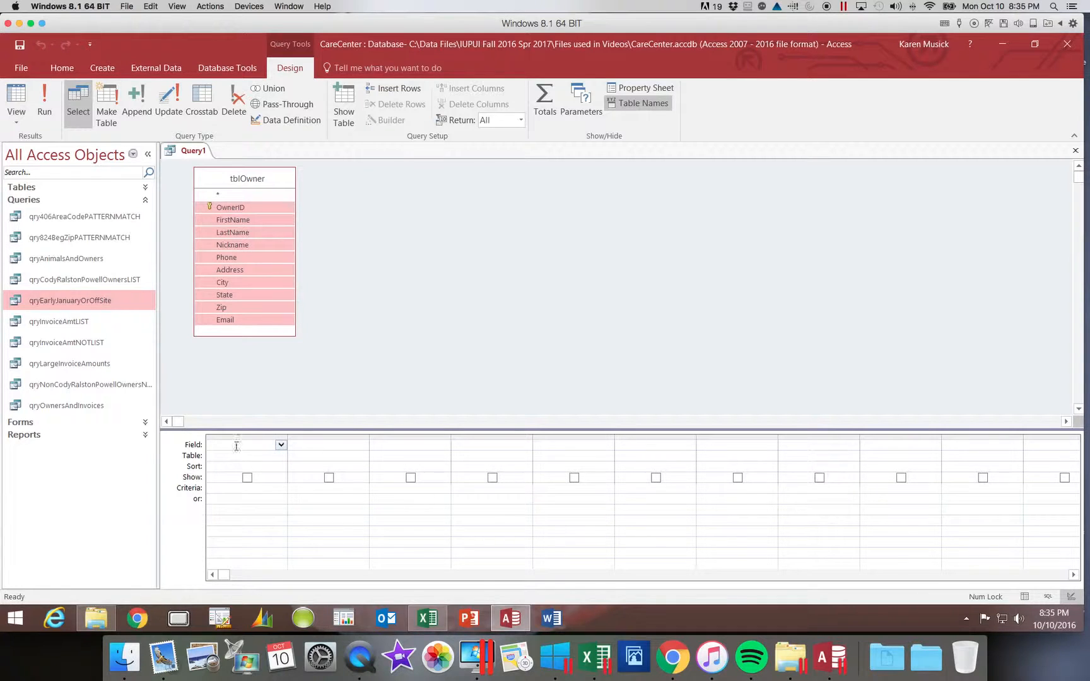
left_click_drag(236, 208, 342, 453)
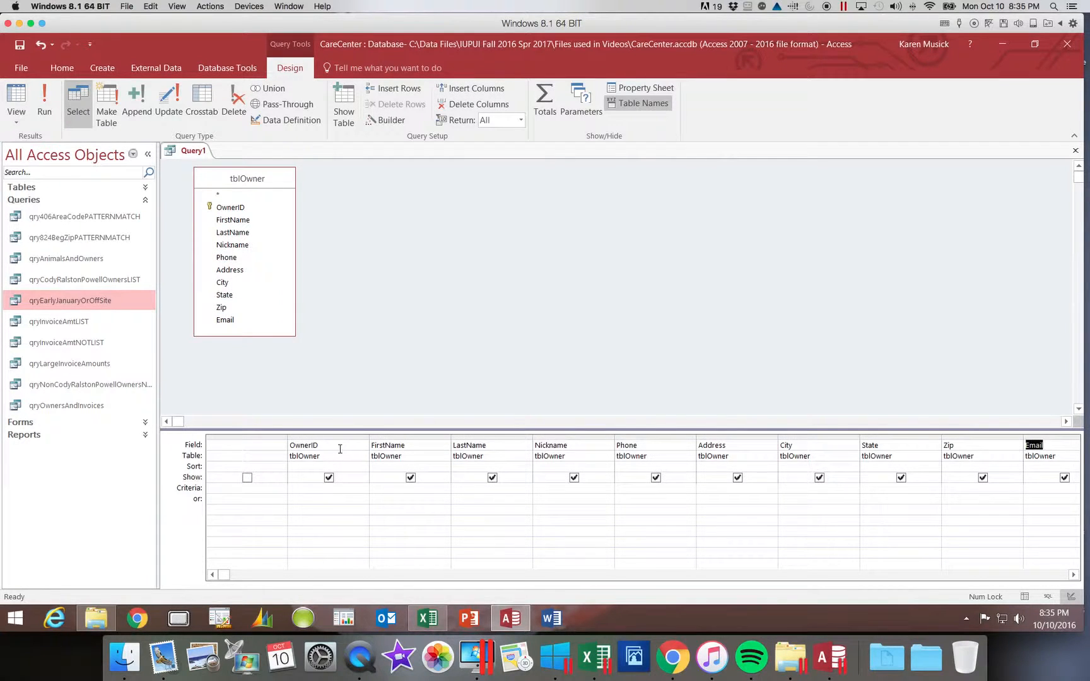
- Save the query as qryOwnersByNameCALC
left_click(225, 446)
left_click(24, 48)
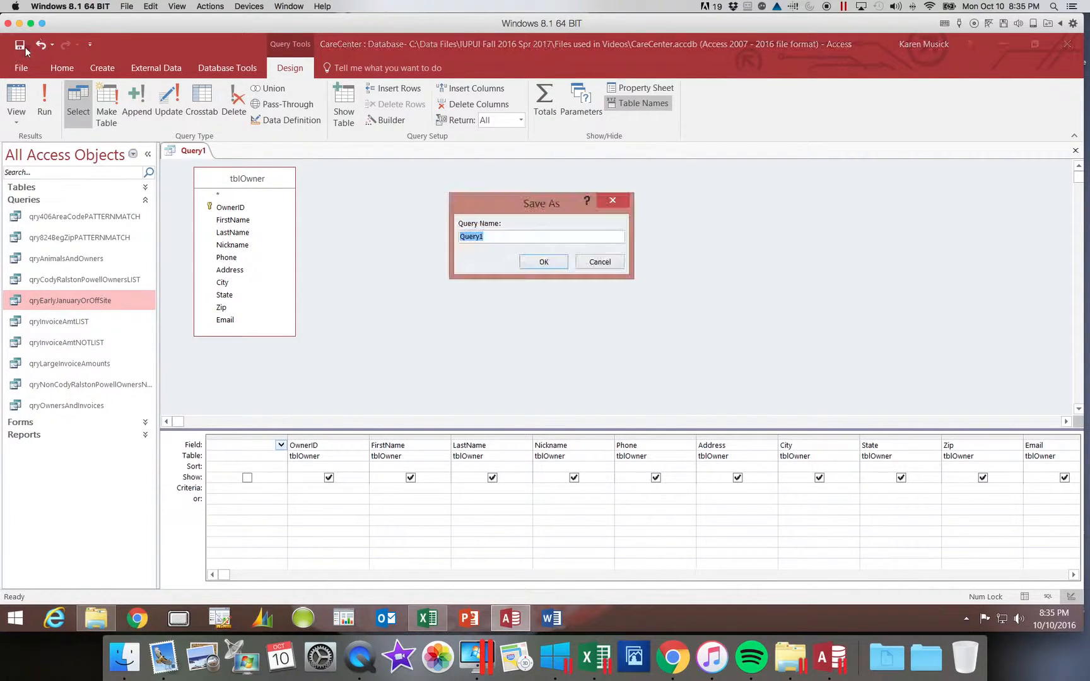
type("qryOwnersByNa")
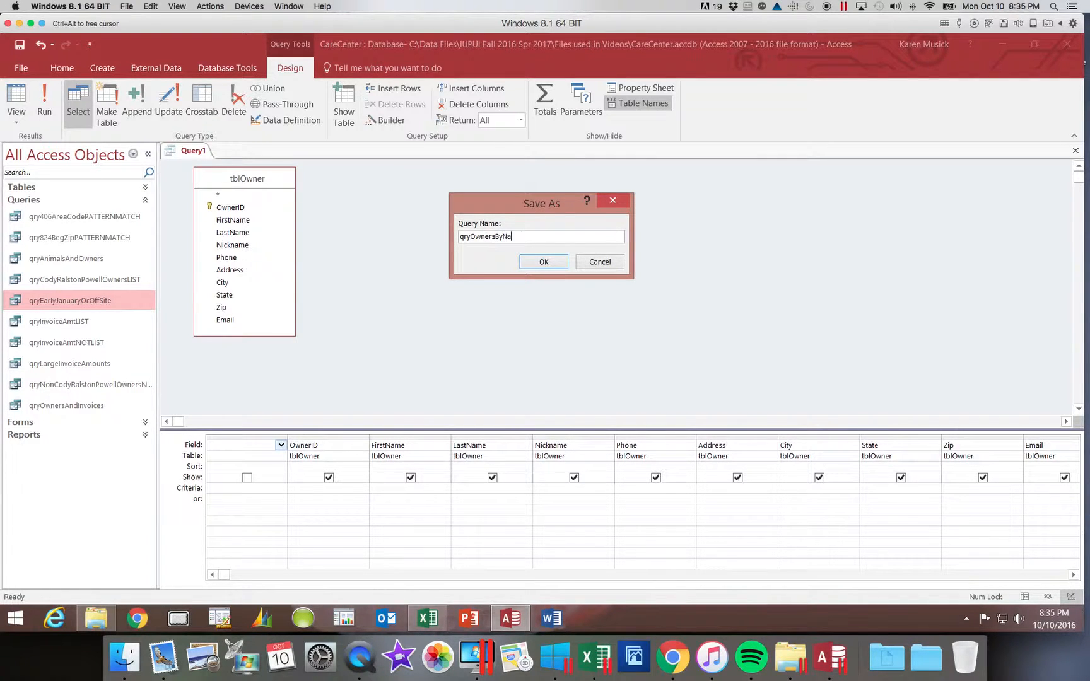
type("meCALC")
left_click(544, 262)
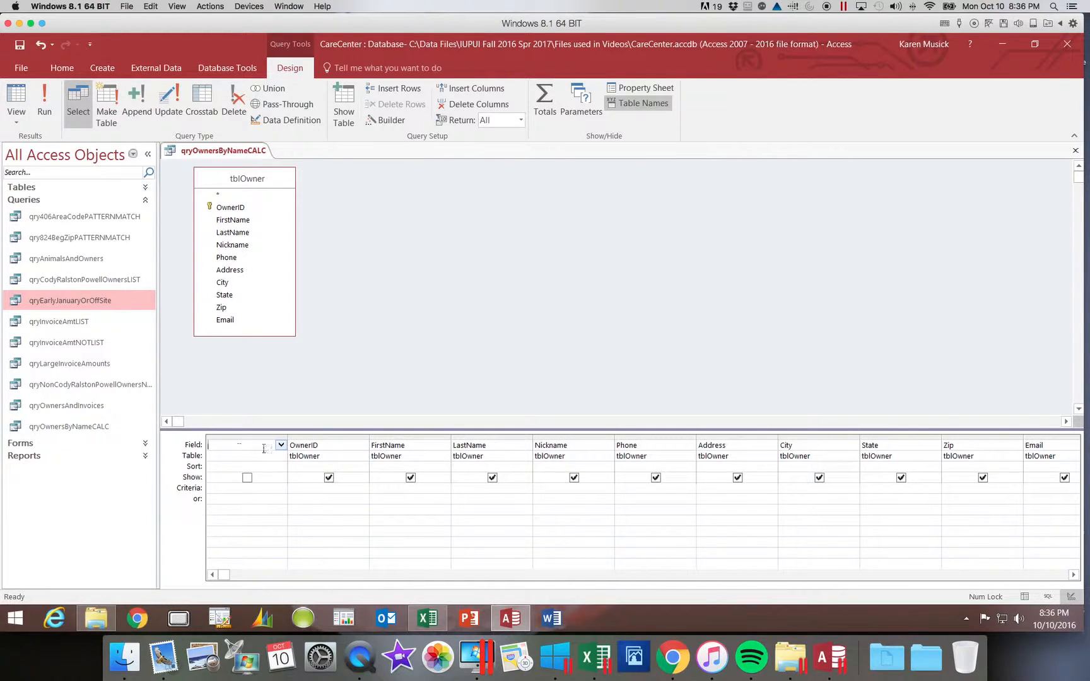
- Open the Expression Builder for the blank first column and insert the built-in IIf function from the Program Flow category
left_click(391, 119)
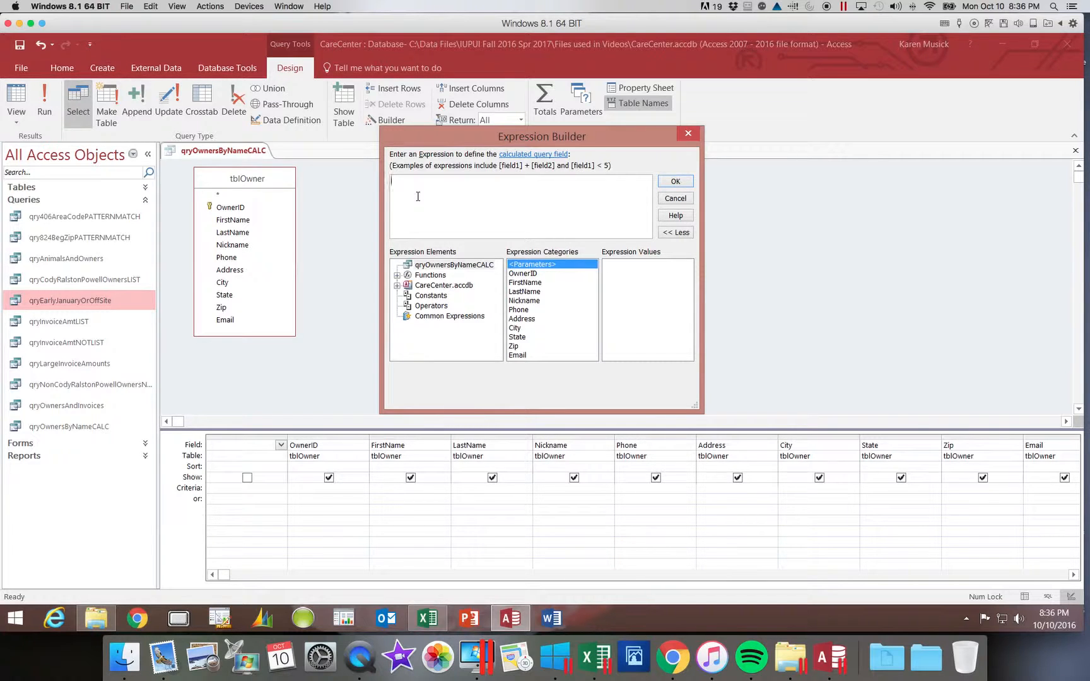
left_click(398, 276)
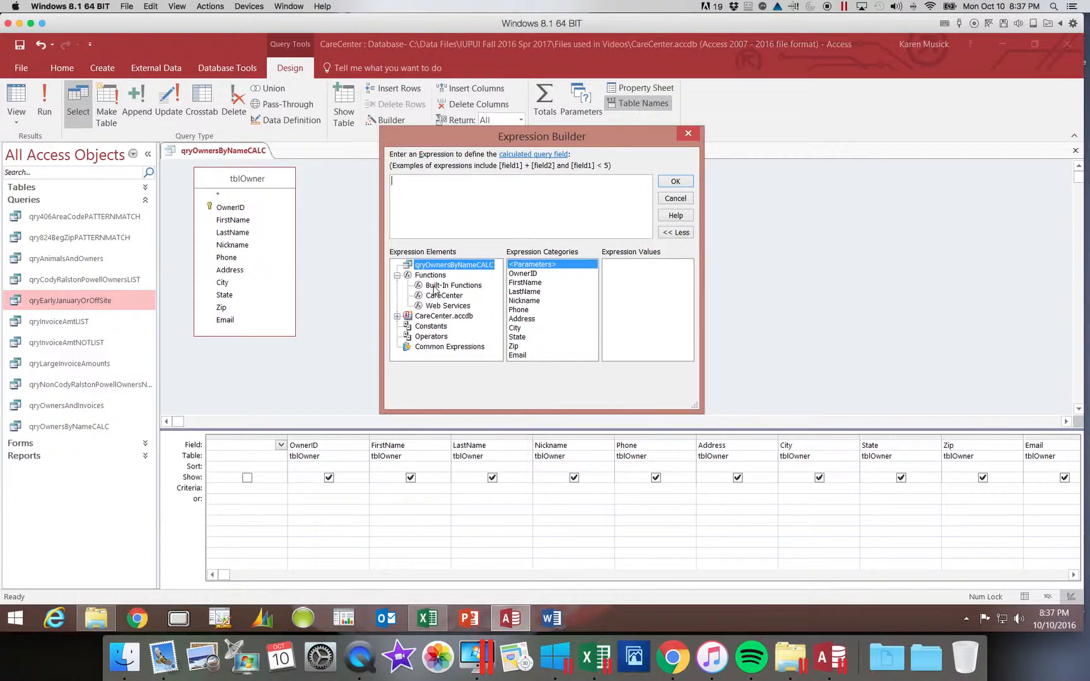
left_click(435, 287)
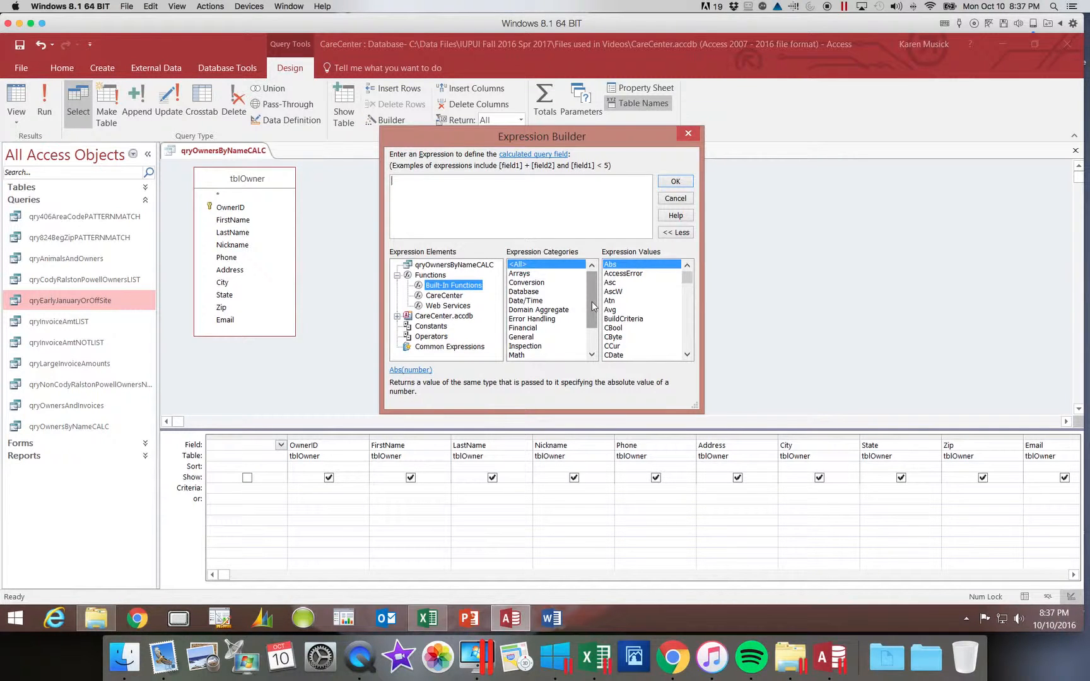
left_click_drag(593, 307, 590, 330)
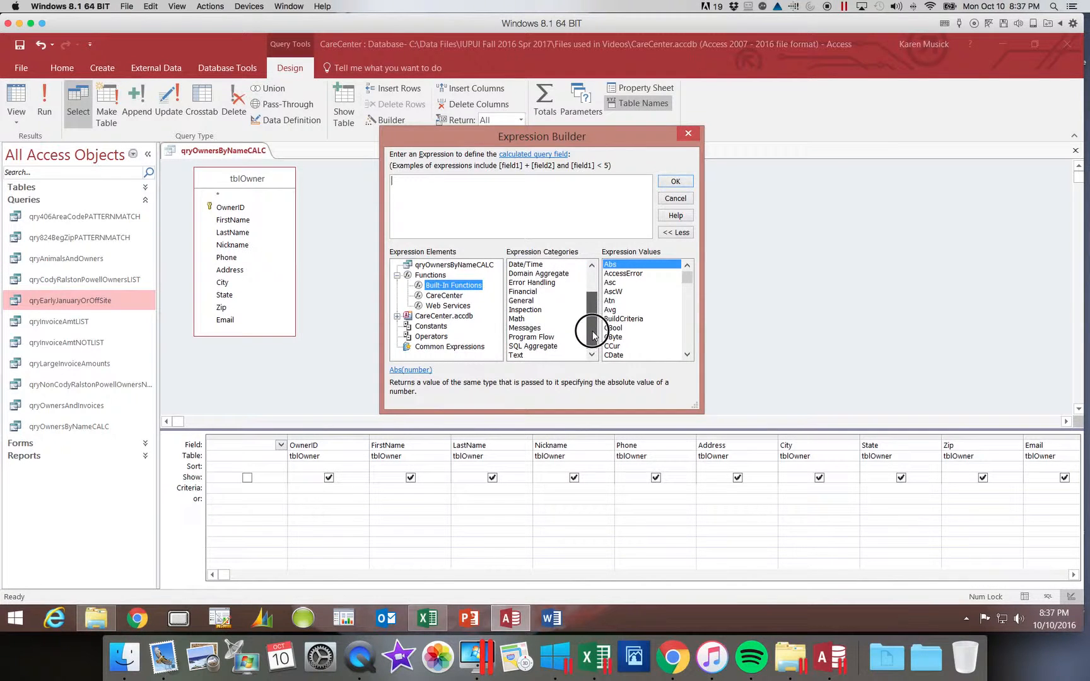
left_click(539, 337)
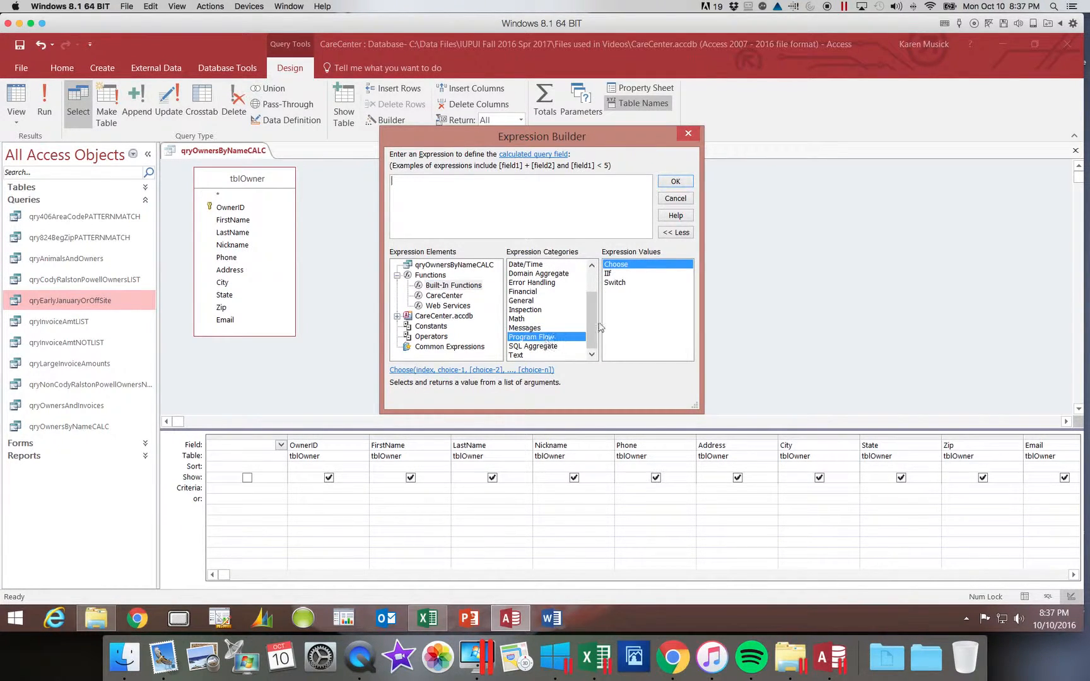
left_click(608, 273)
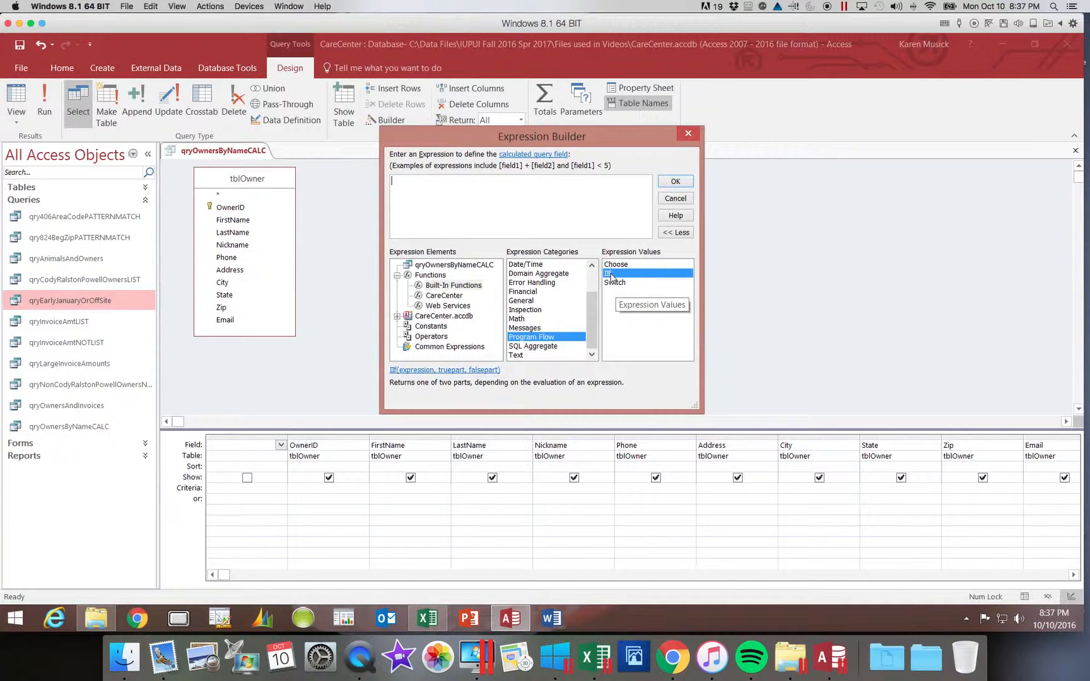
double_click(610, 274)
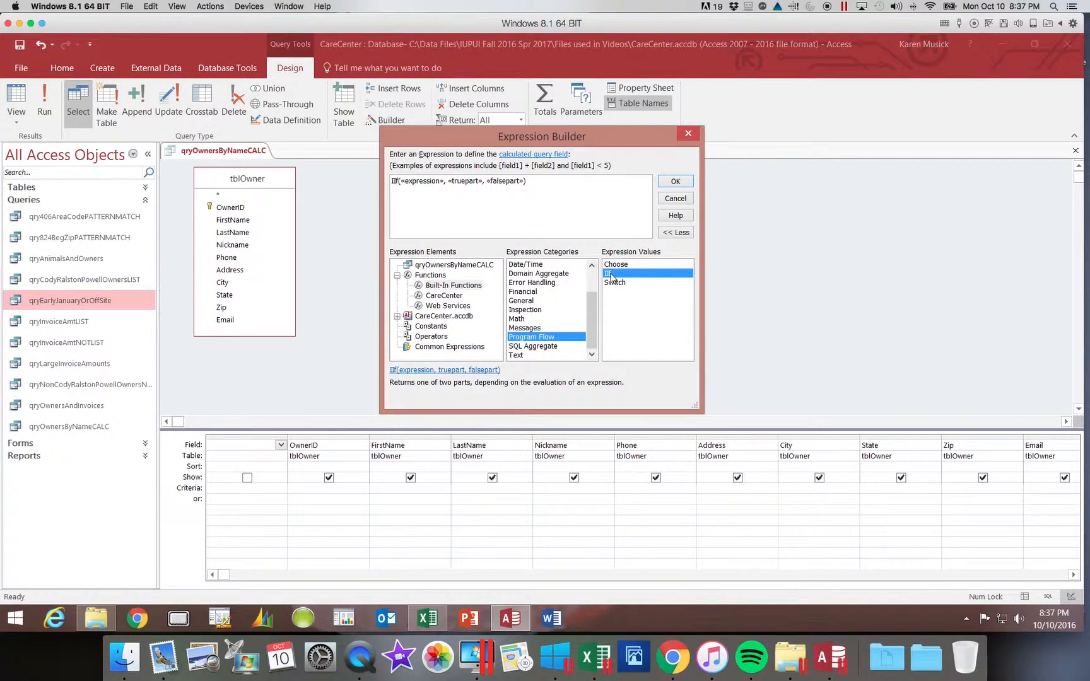
- Replace the IIf function's expression placeholder with the IsNull function from the Inspection category
left_click(425, 182)
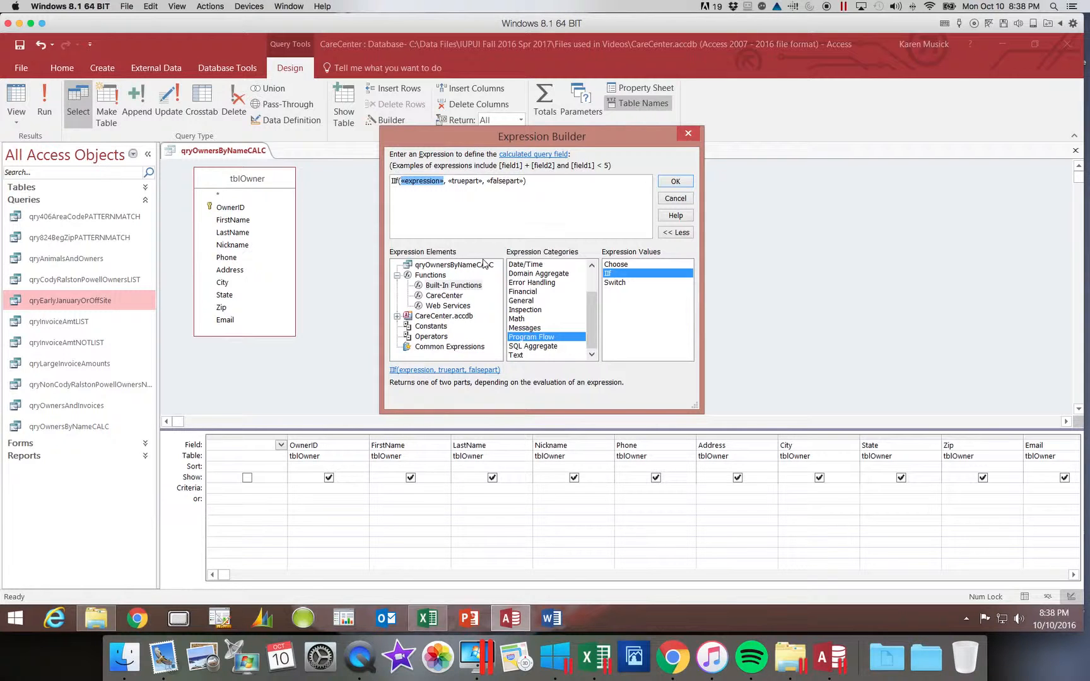
left_click(537, 310)
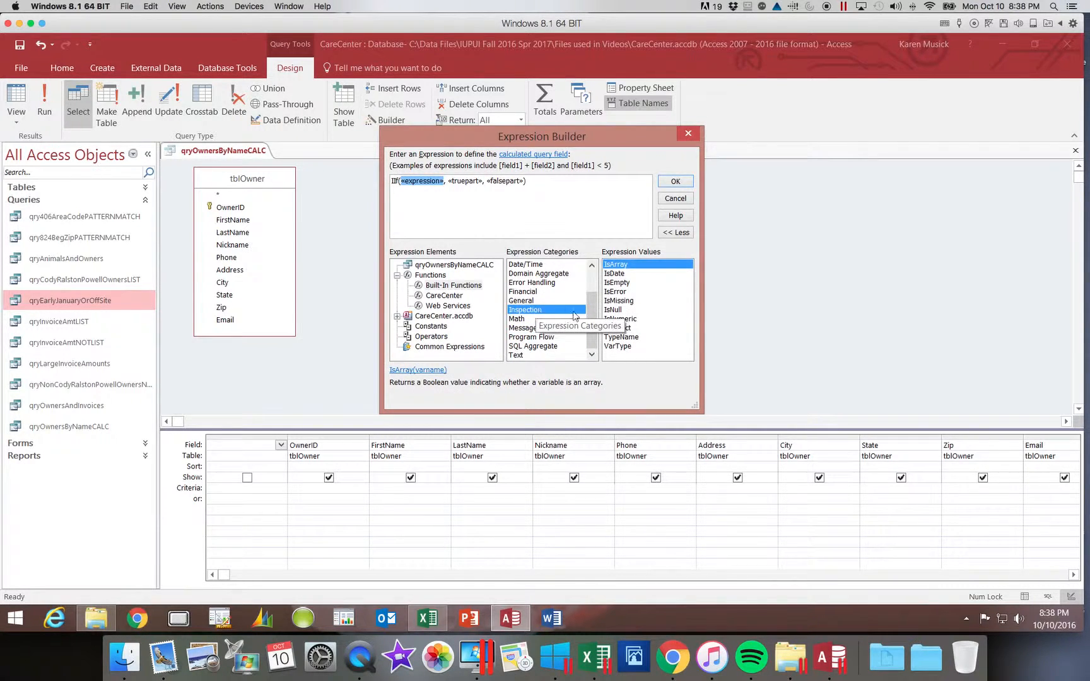
left_click(620, 311)
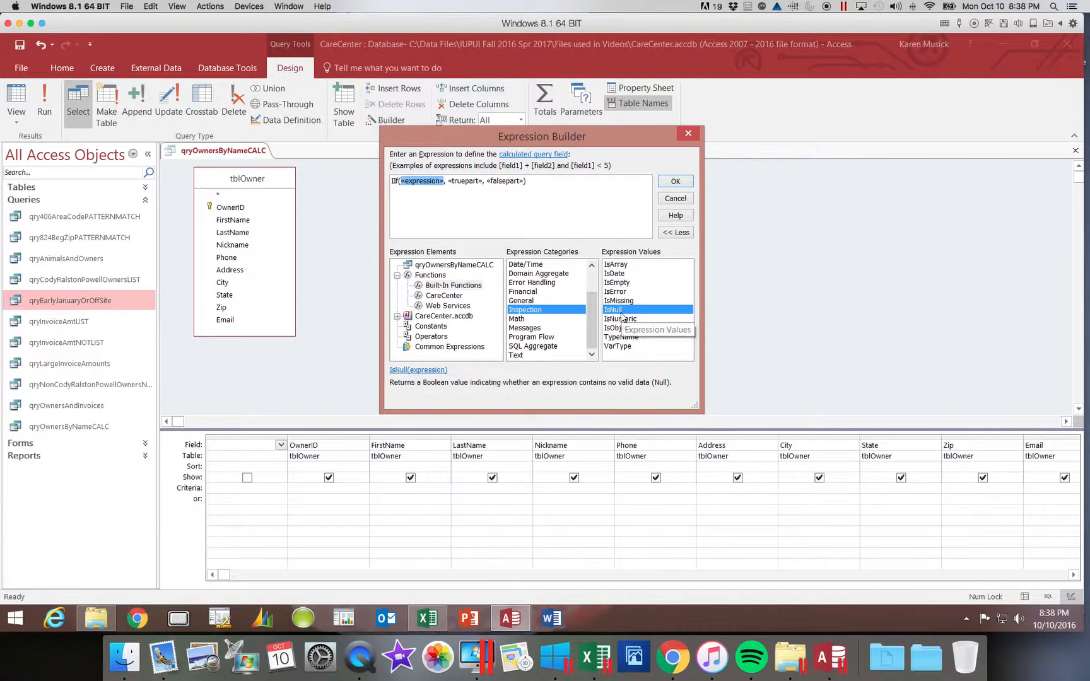
left_click(615, 310)
double_click(614, 310)
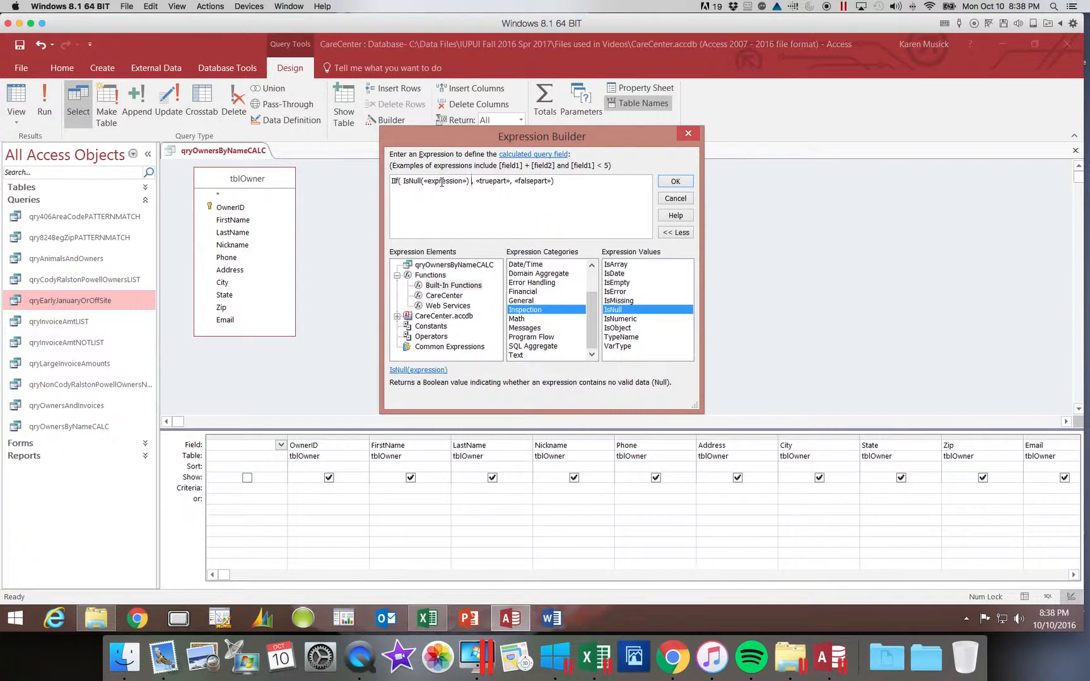
- Set the argument of IsNull to the query's Nickname field
double_click(444, 181)
left_click(454, 265)
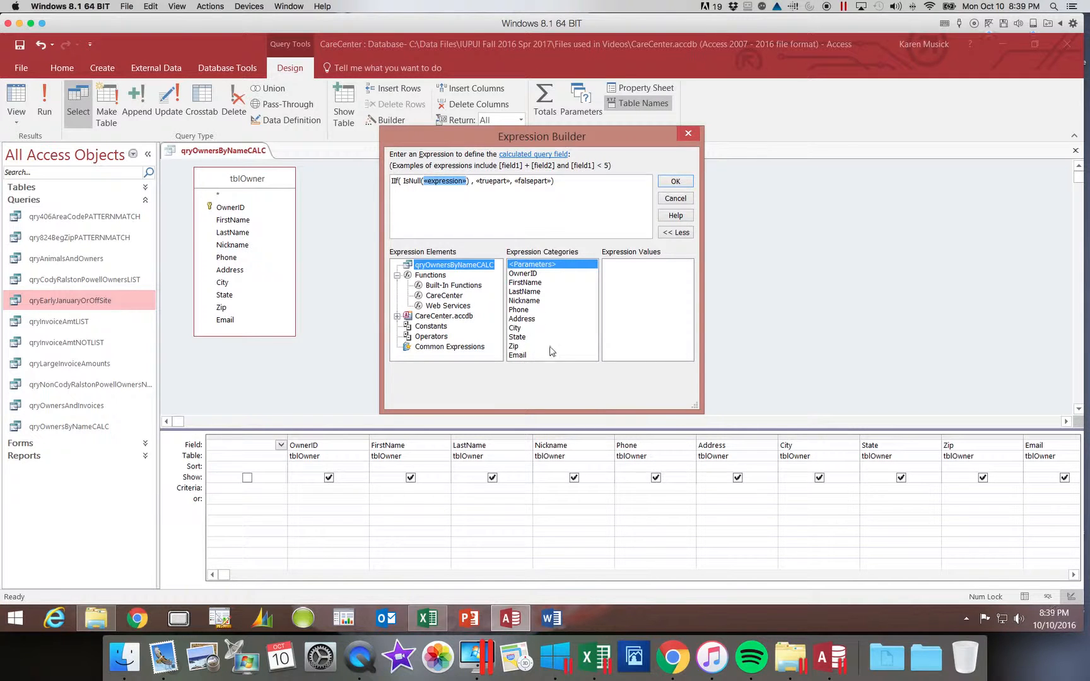
left_click(534, 302)
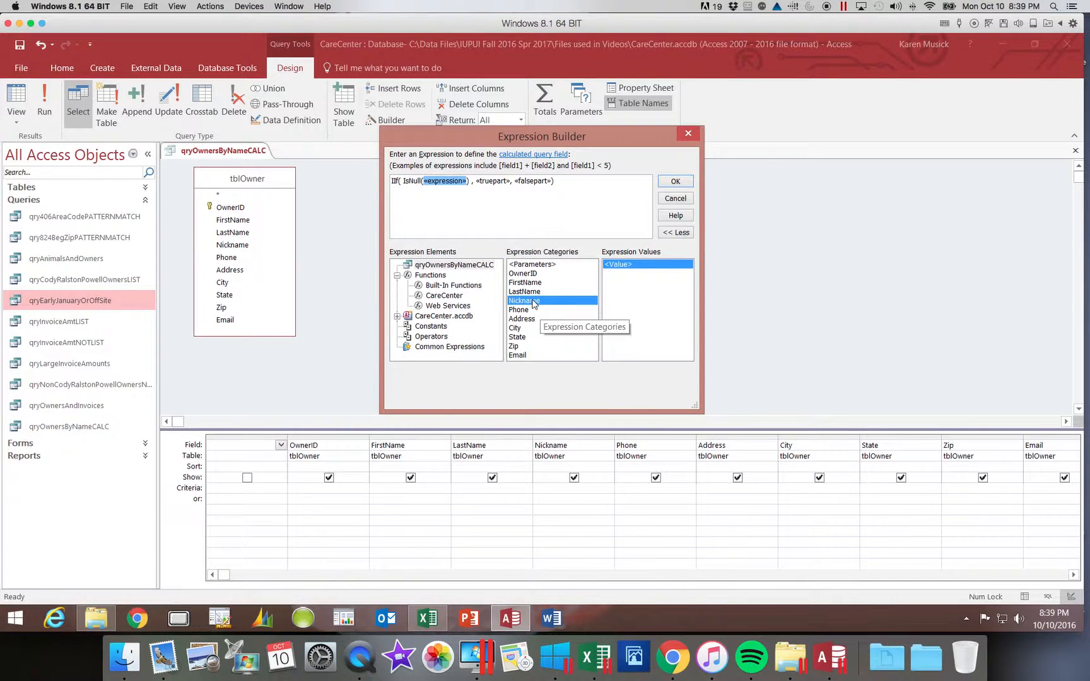
double_click(532, 303)
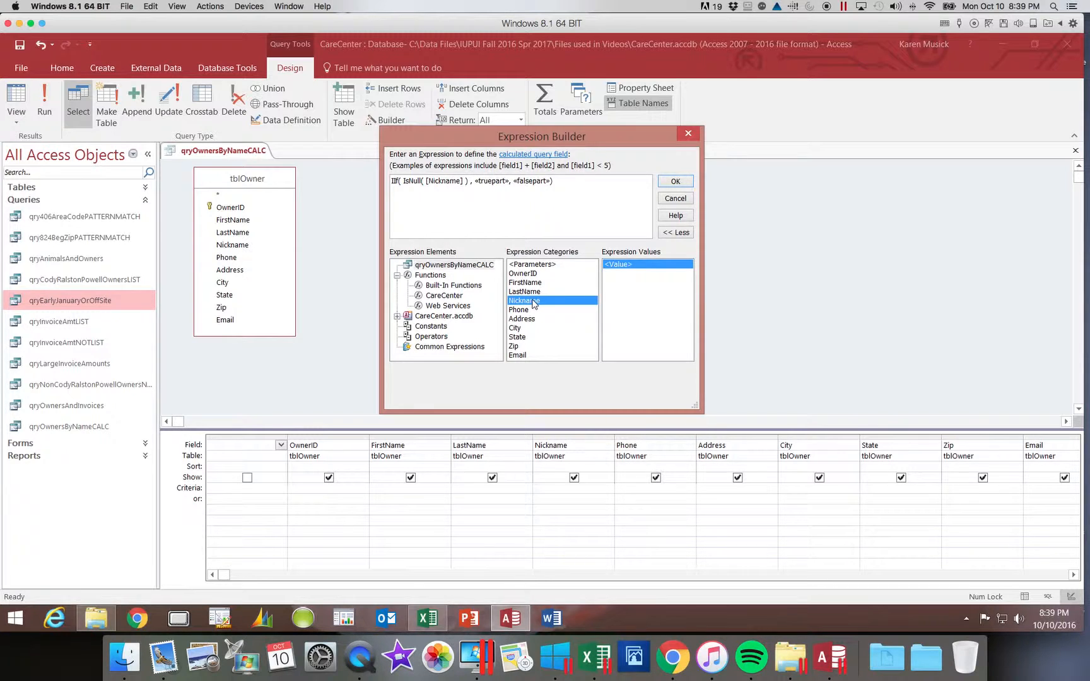
- Replace the truepart placeholder with [LastName] & ", " & [FirstName]
left_click(490, 182)
double_click(532, 292)
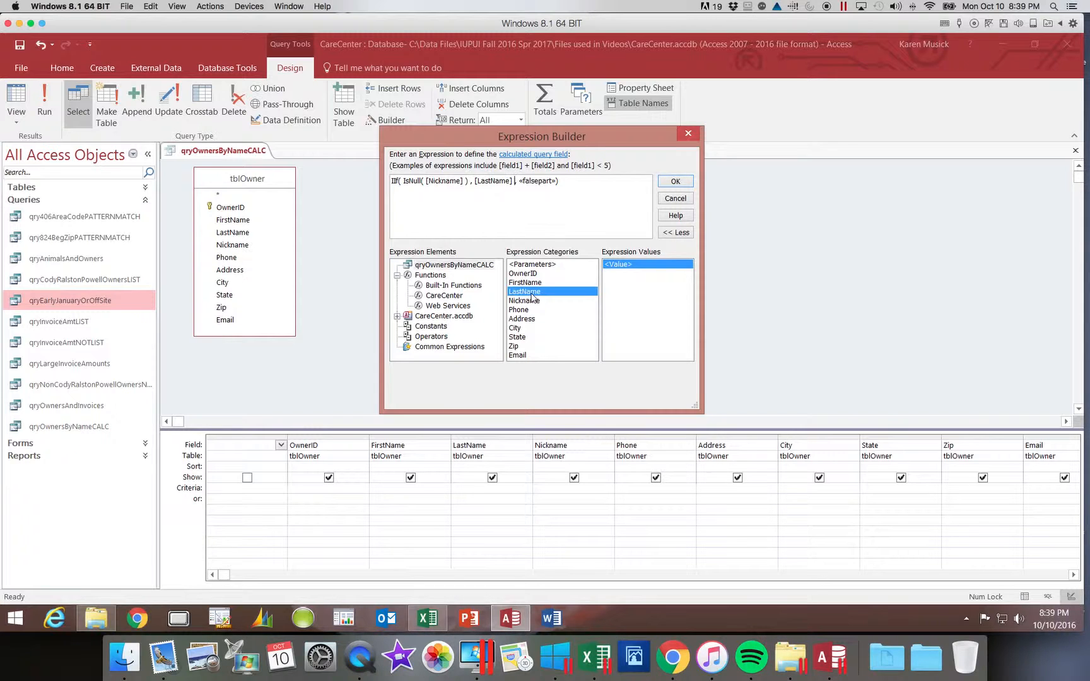
type("&")
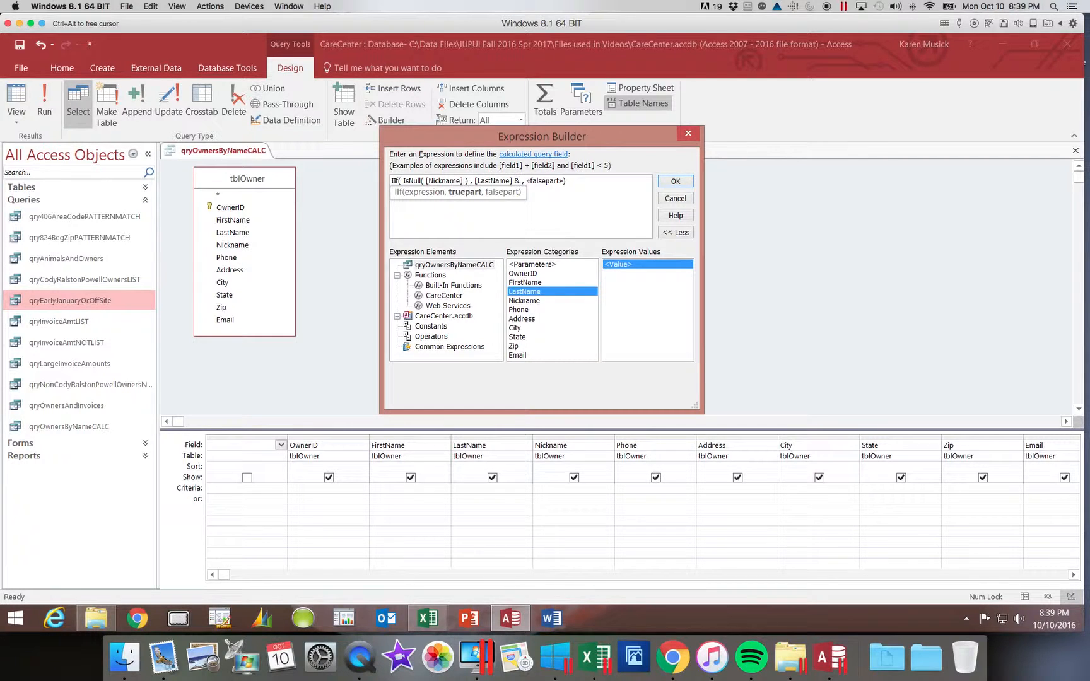
type("\", \"")
type("&")
double_click(547, 283)
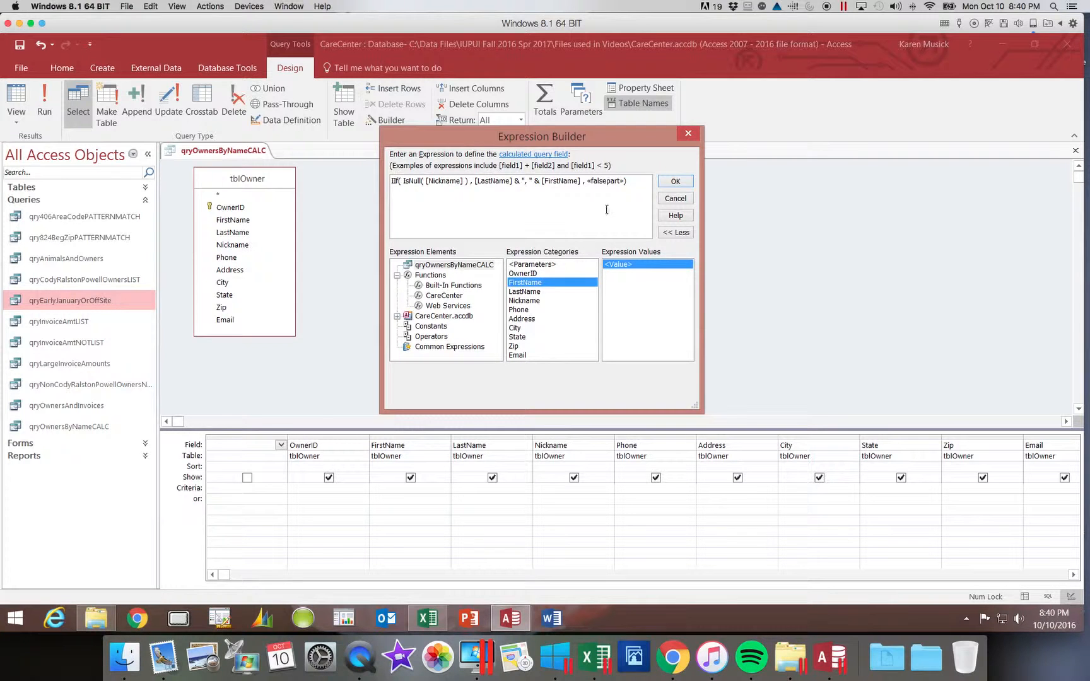
- Replace the falsepart placeholder with [LastName] & ", " & [Nickname] and accept the expression into the query grid
left_click(608, 183)
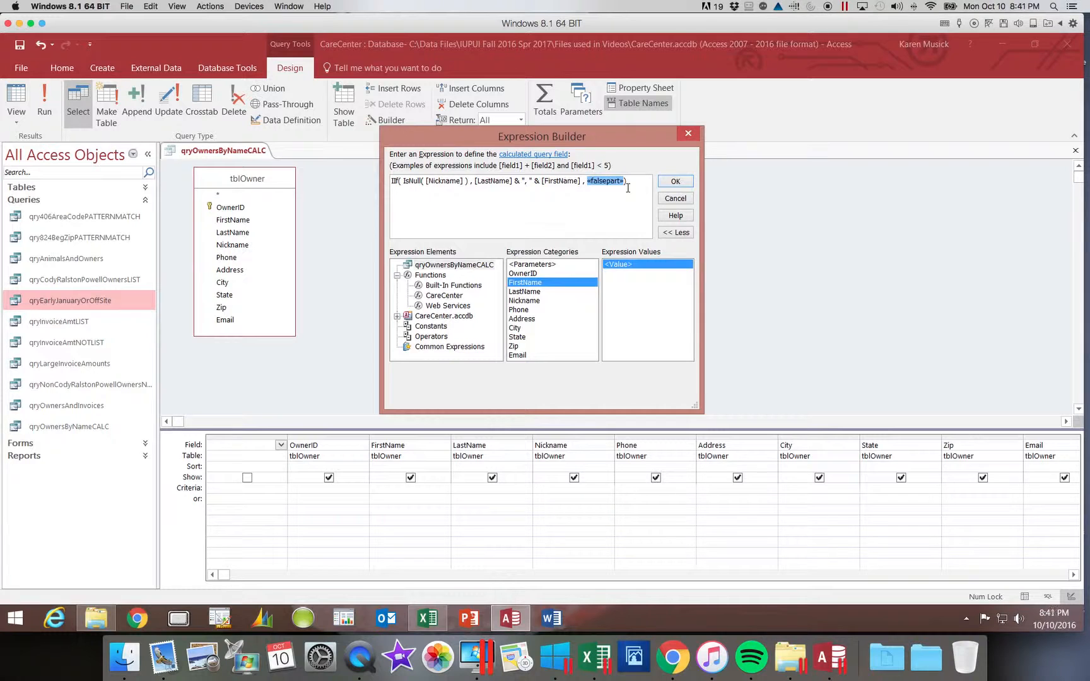
double_click(532, 293)
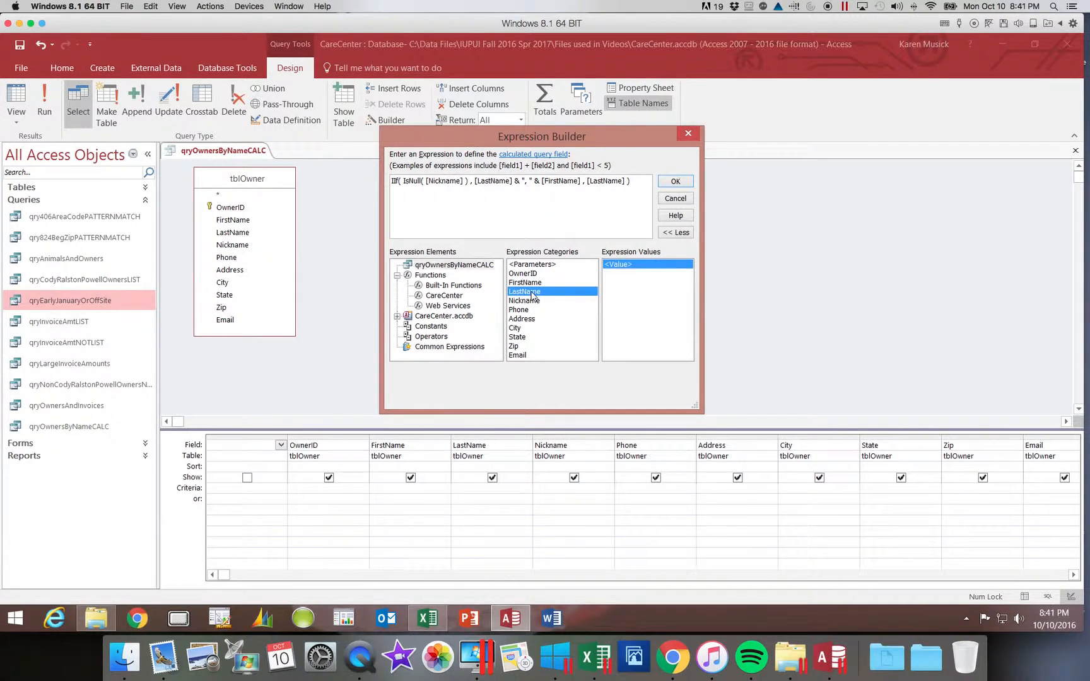
type("& \",")
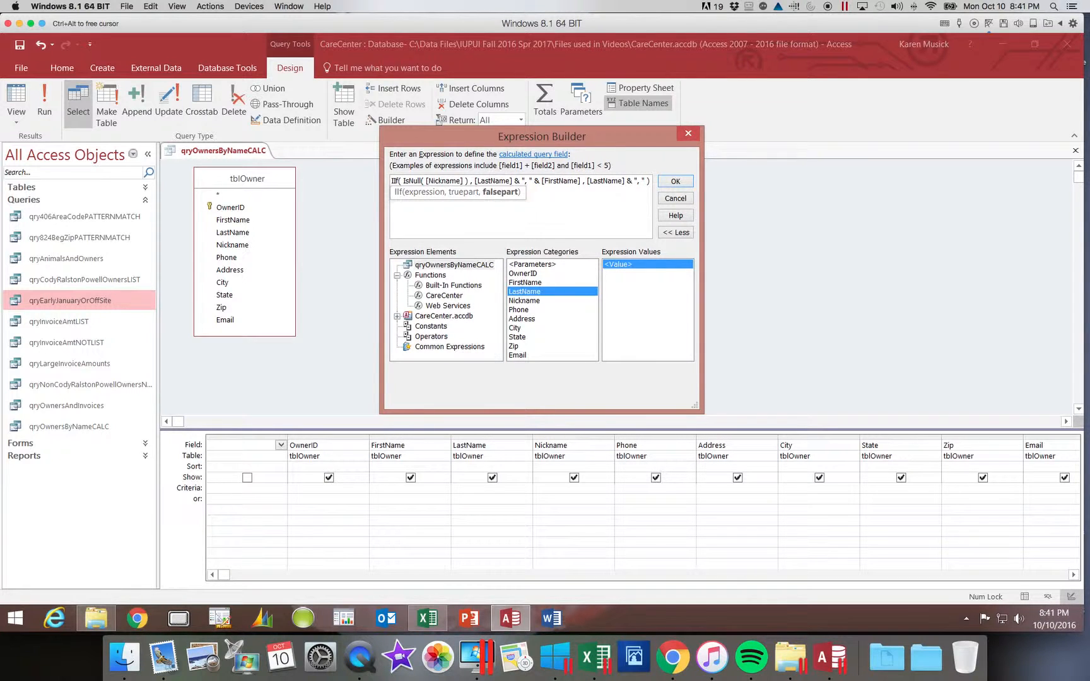
type("&")
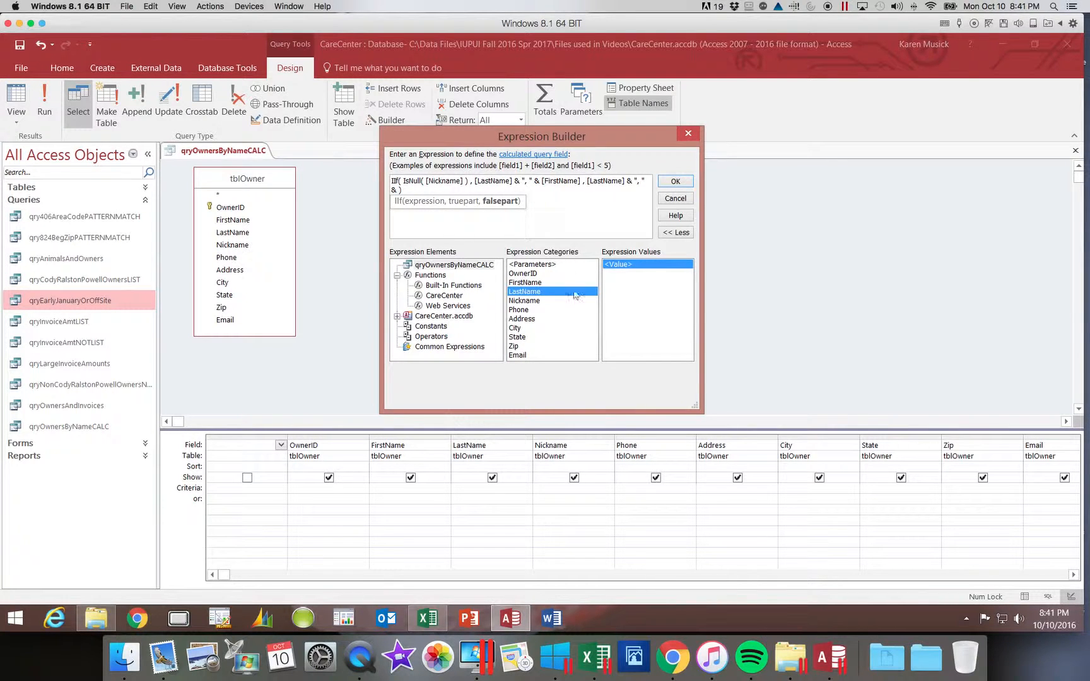
double_click(541, 305)
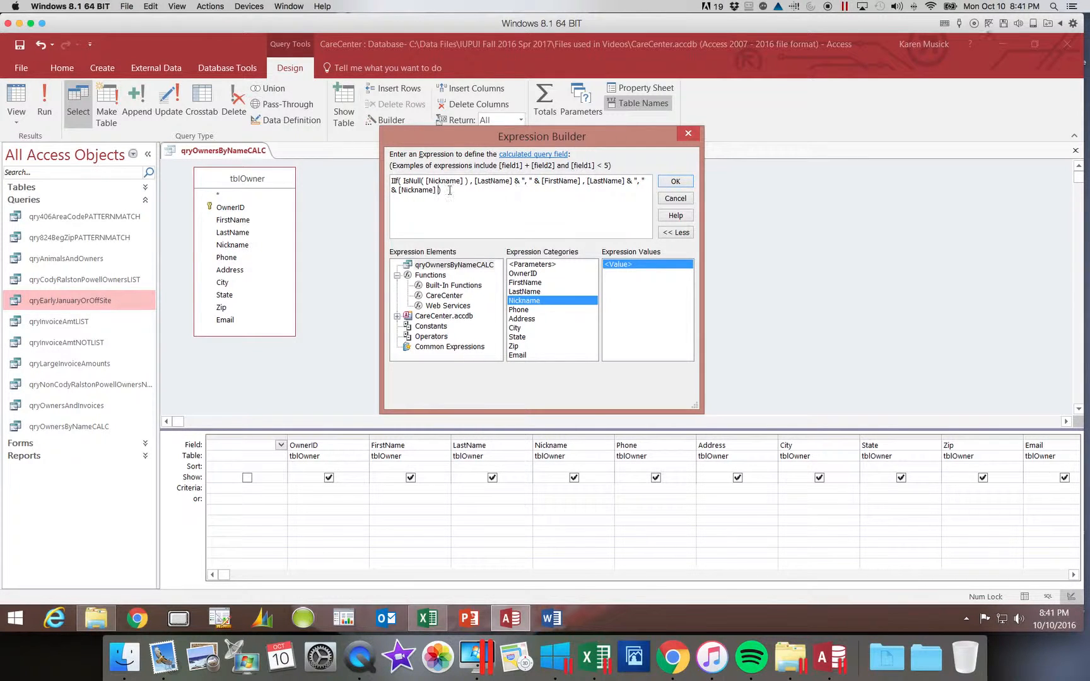
left_click(672, 183)
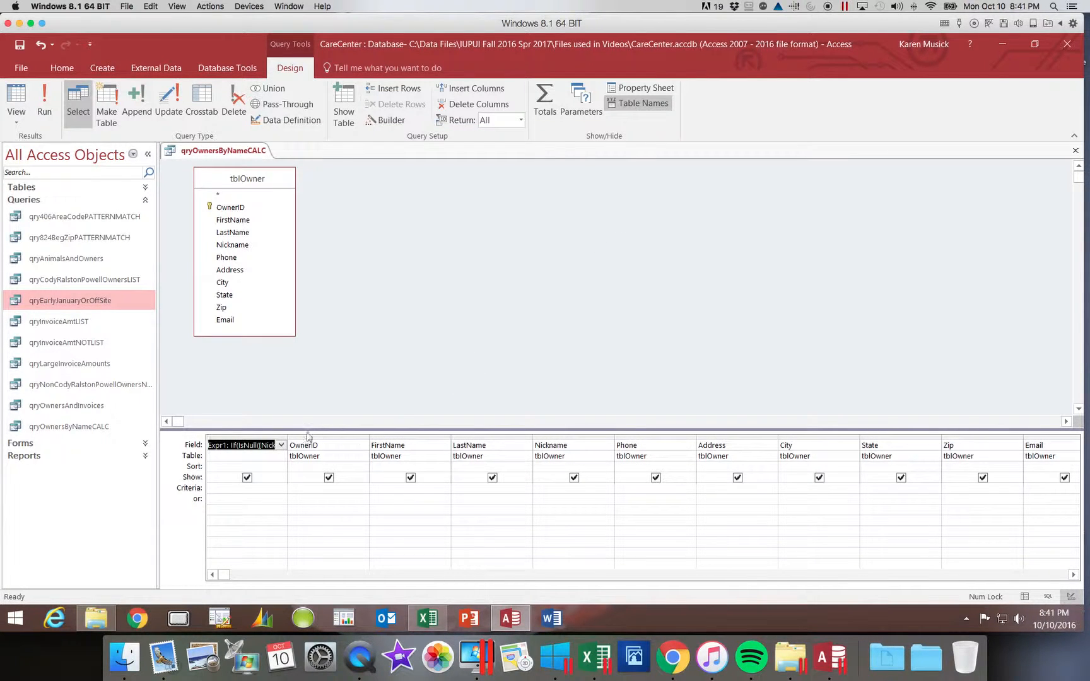
- Widen the calculated field's column to show the whole expression and deselect its text
left_click_drag(287, 440, 572, 445)
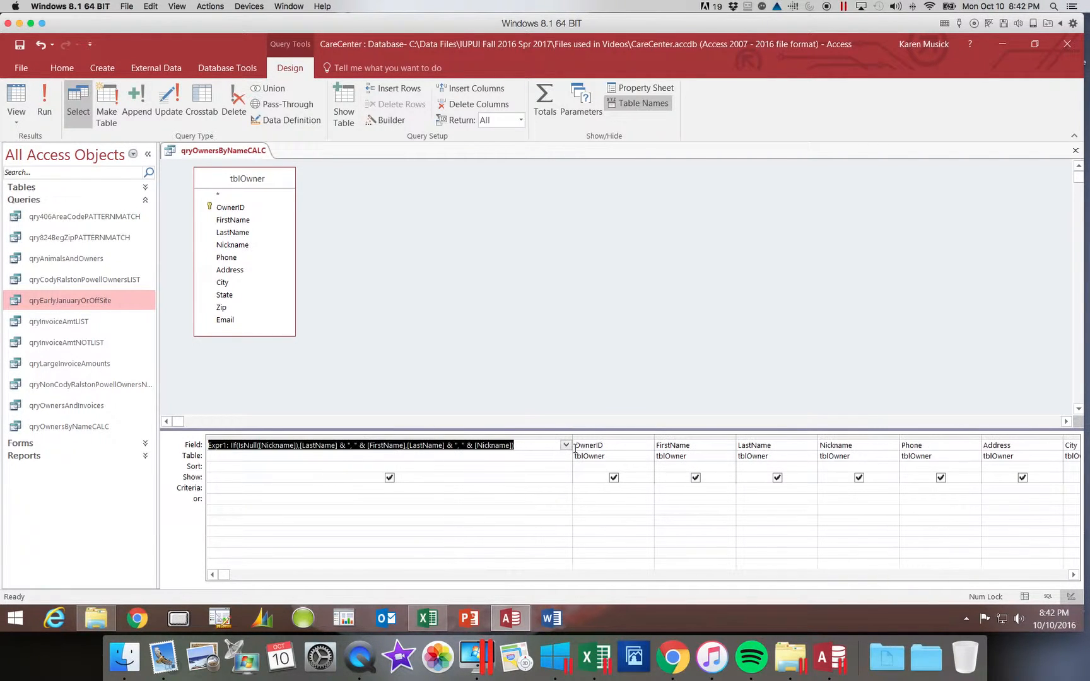
left_click(244, 467)
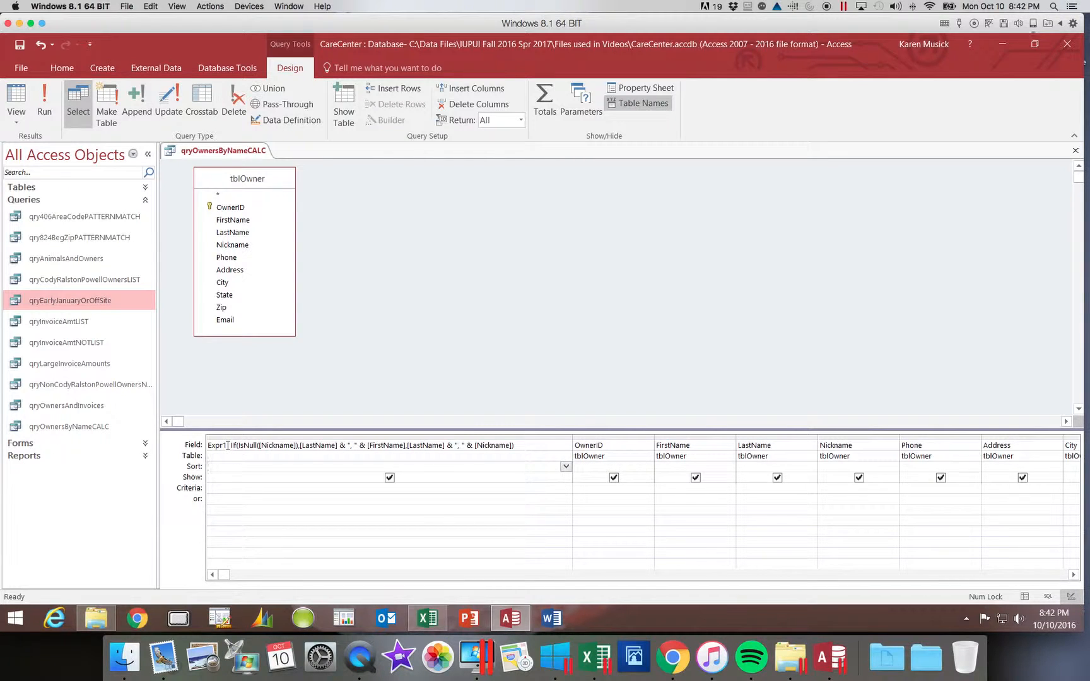
- Rename the calculated field from the default Expr1 to Owner, keeping the colon and the IIf expression
left_click_drag(227, 445, 212, 445)
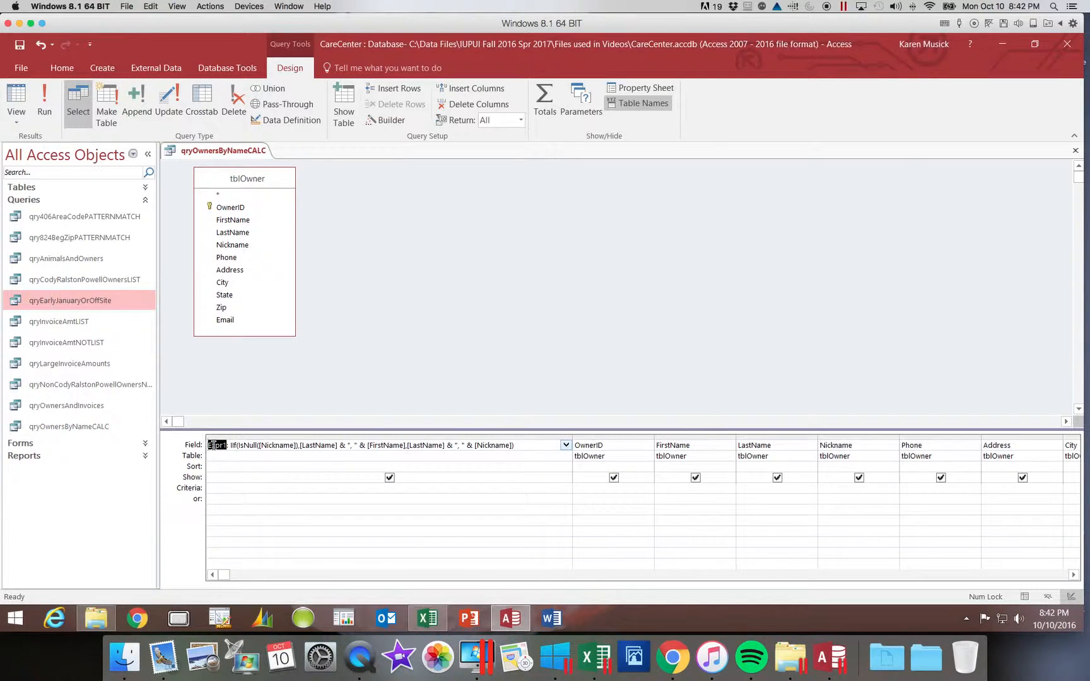
left_click_drag(213, 446, 209, 446)
type("Owner")
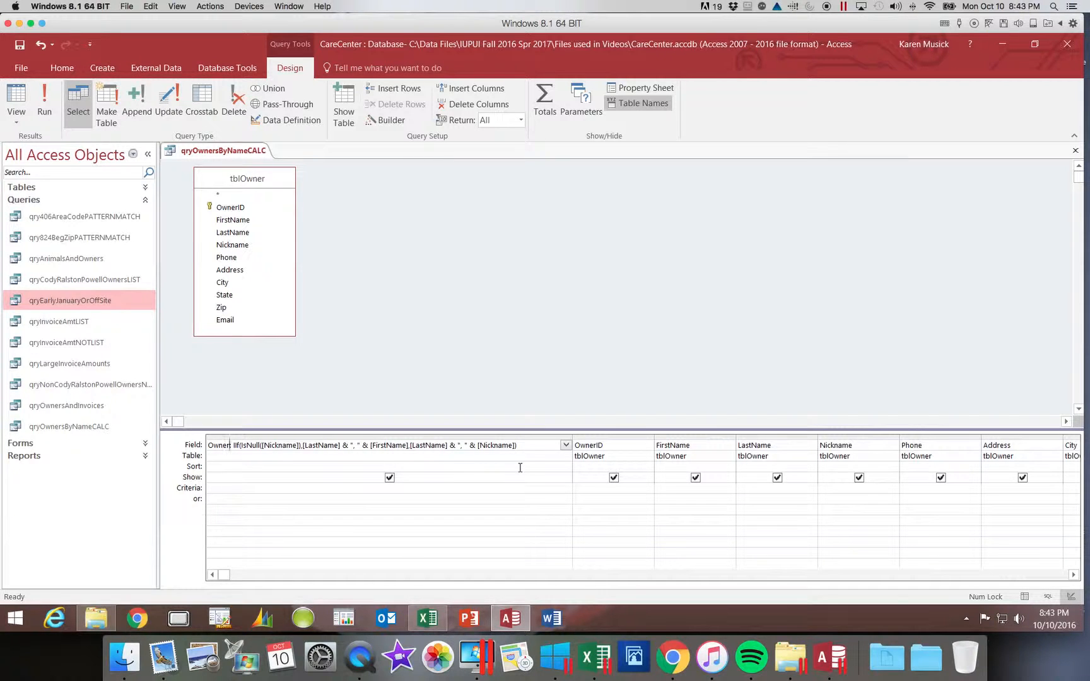
- Set the sort order of the calculated Owner field to Ascending
left_click(520, 467)
left_click(566, 467)
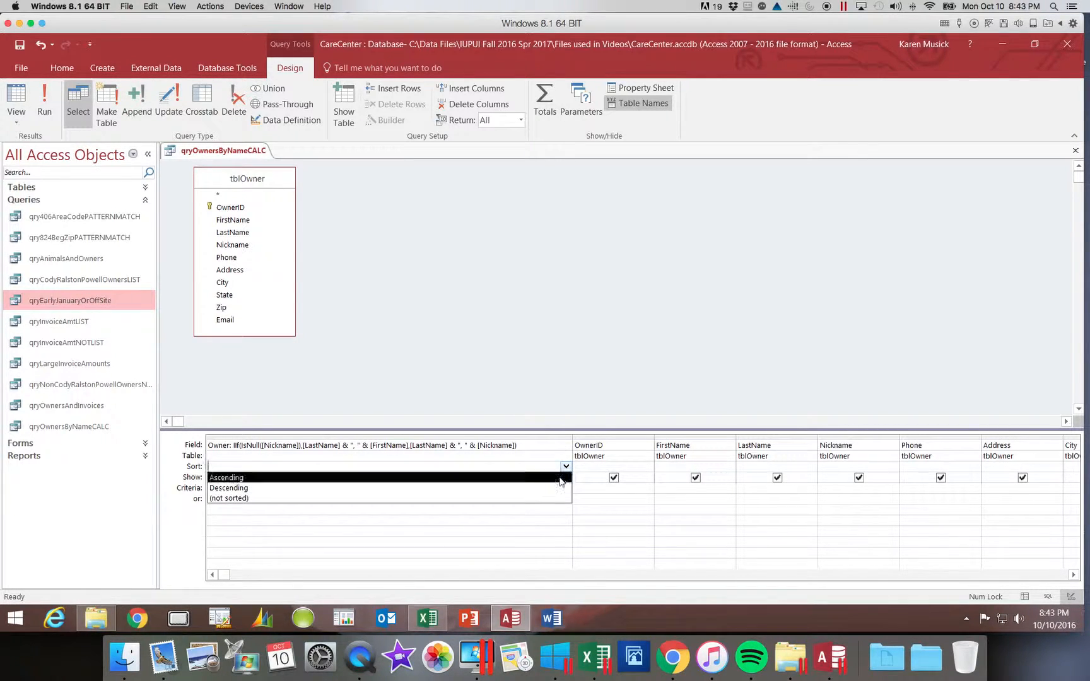
left_click(558, 478)
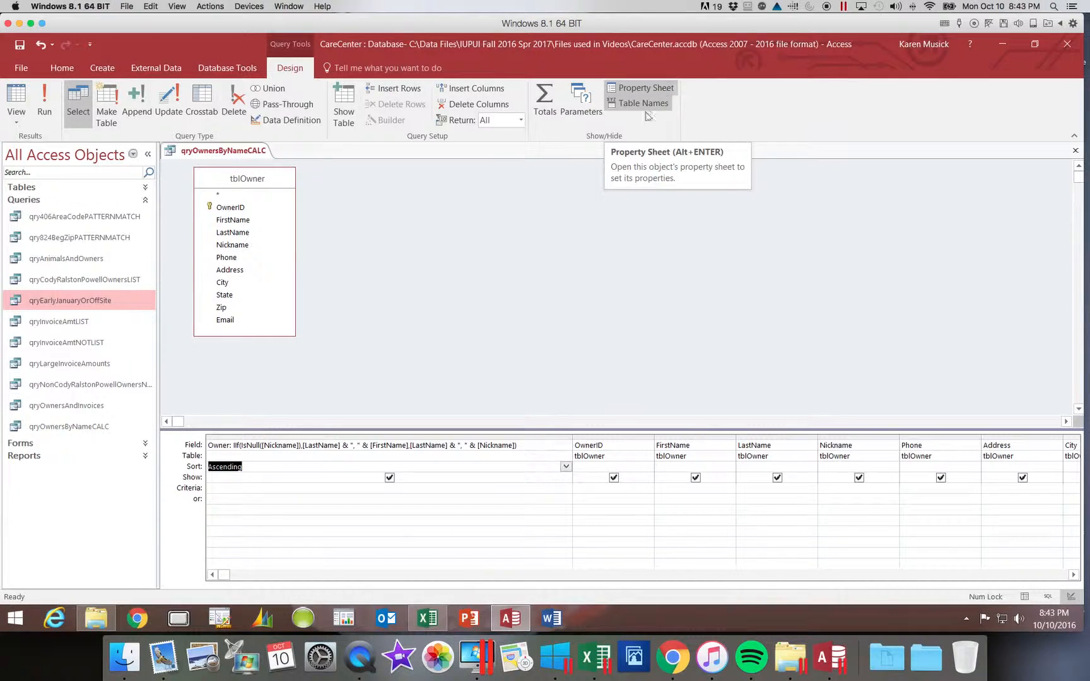
- Inspect the Caption property in the Owner field's property sheet and close the sheet
left_click(424, 445)
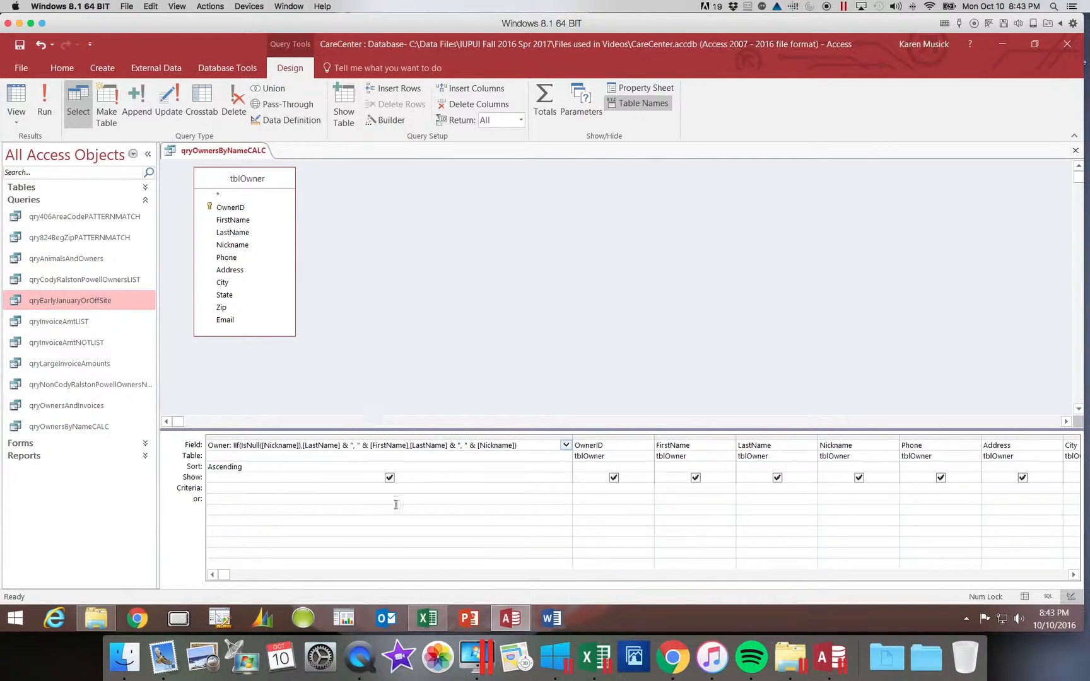
left_click(618, 89)
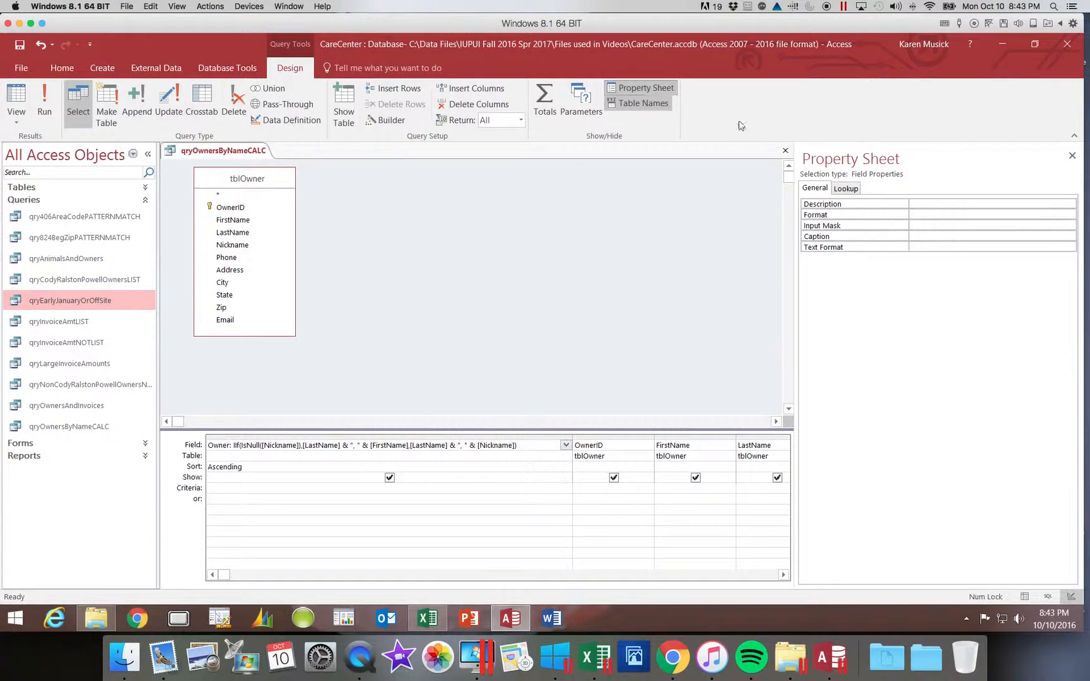
left_click(924, 236)
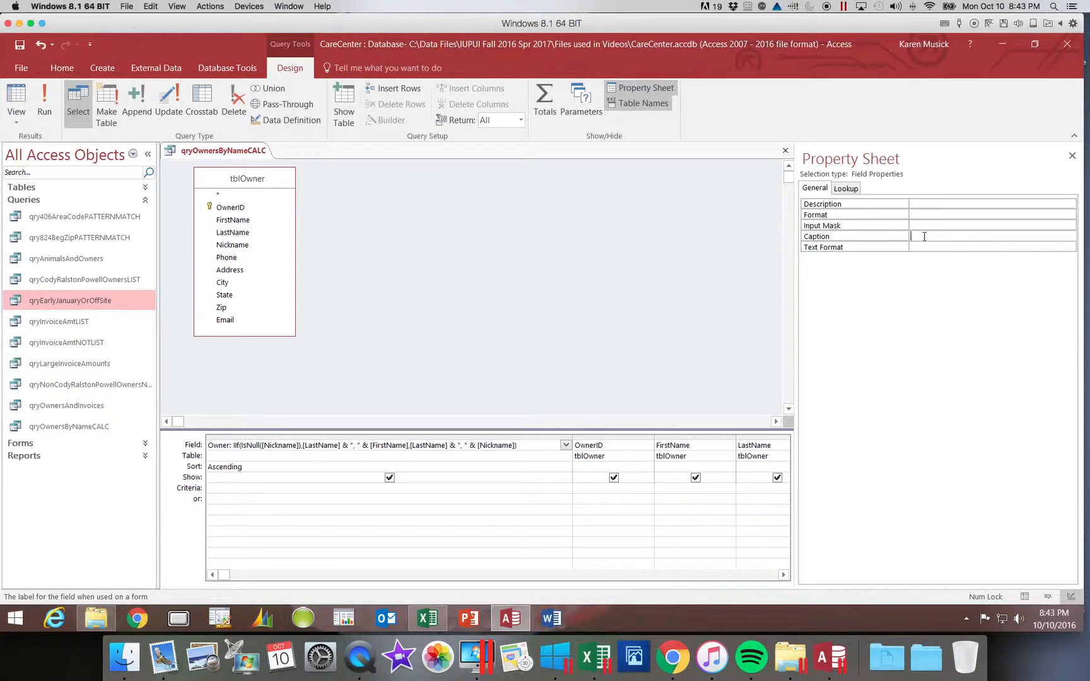
left_click(1072, 156)
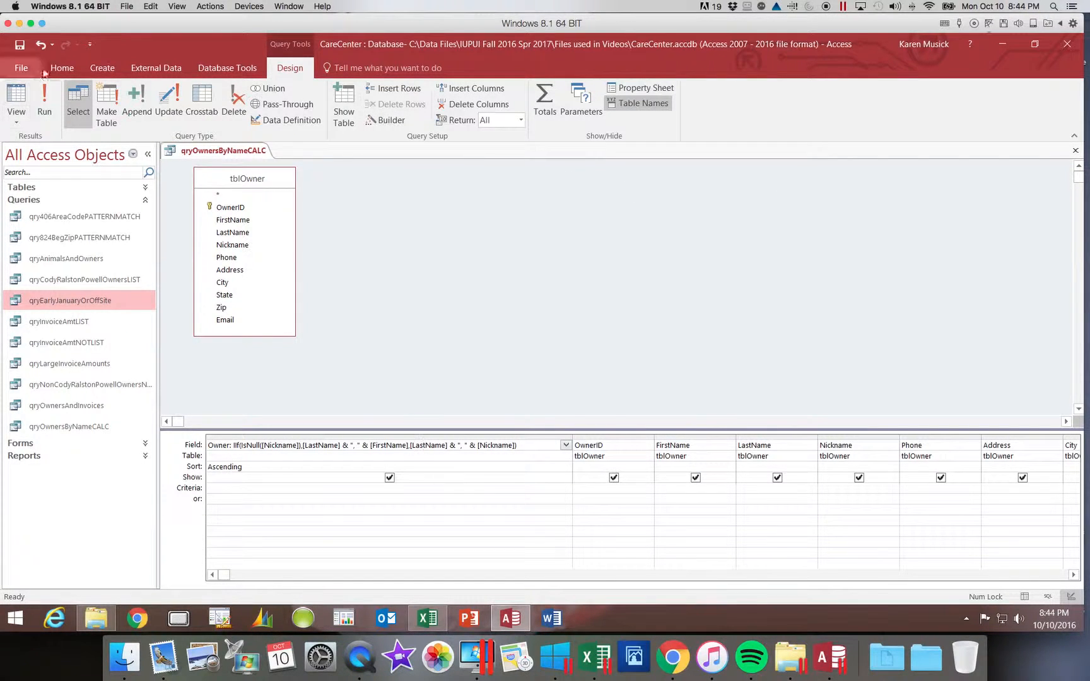
- Save and run the query, and fit the Owner column's width to its contents in the results
left_click(23, 47)
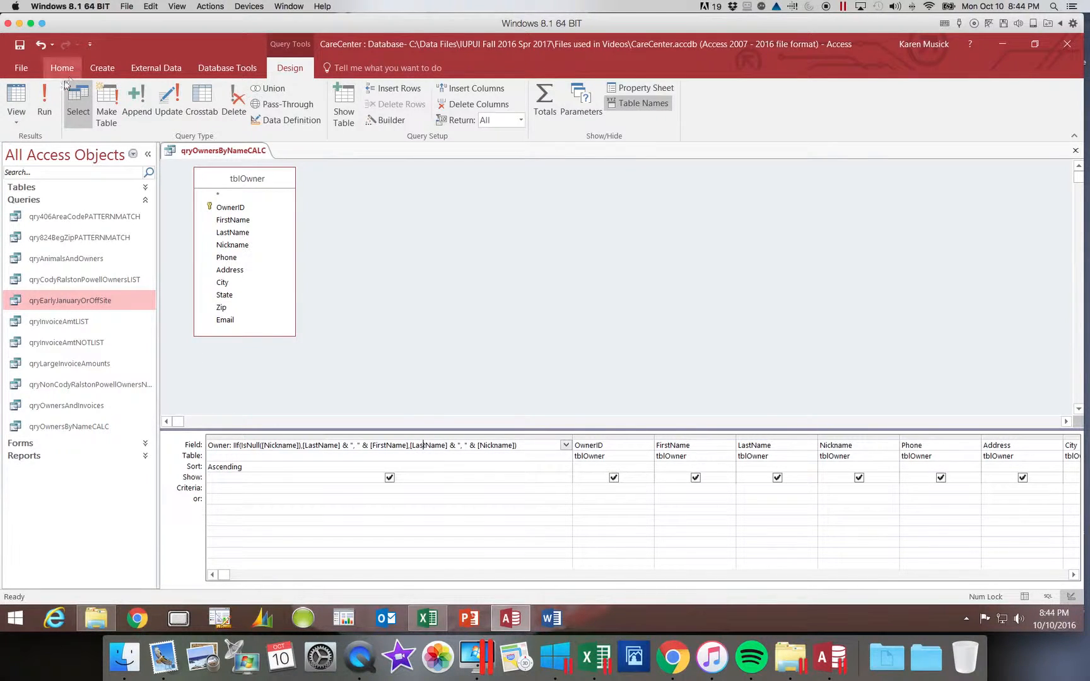
left_click(43, 106)
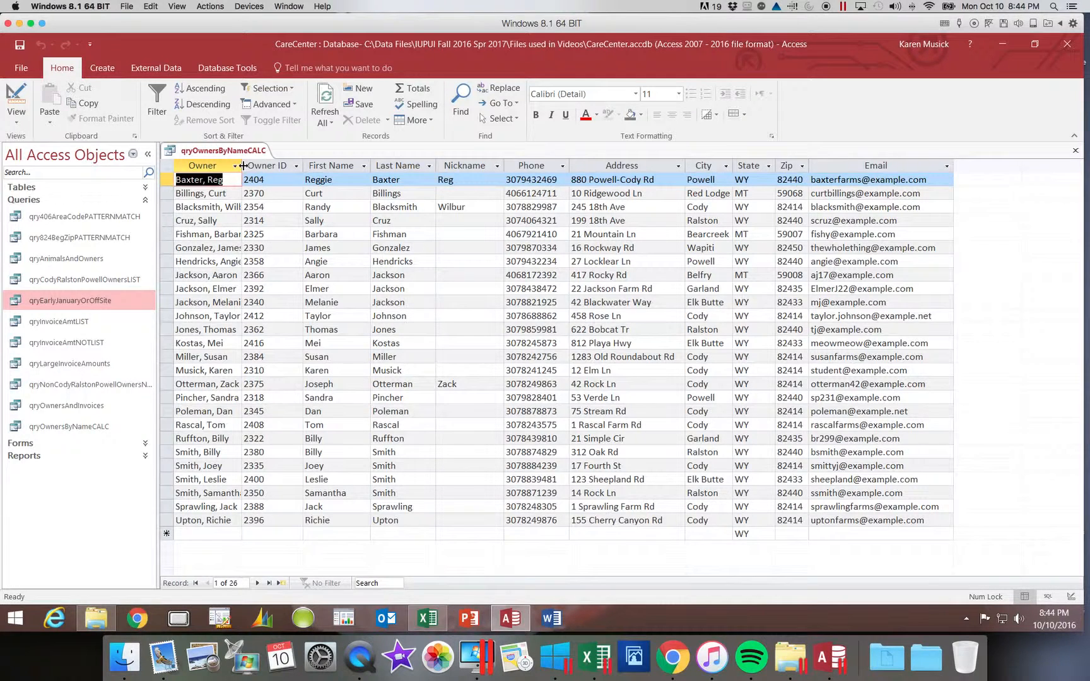
double_click(243, 165)
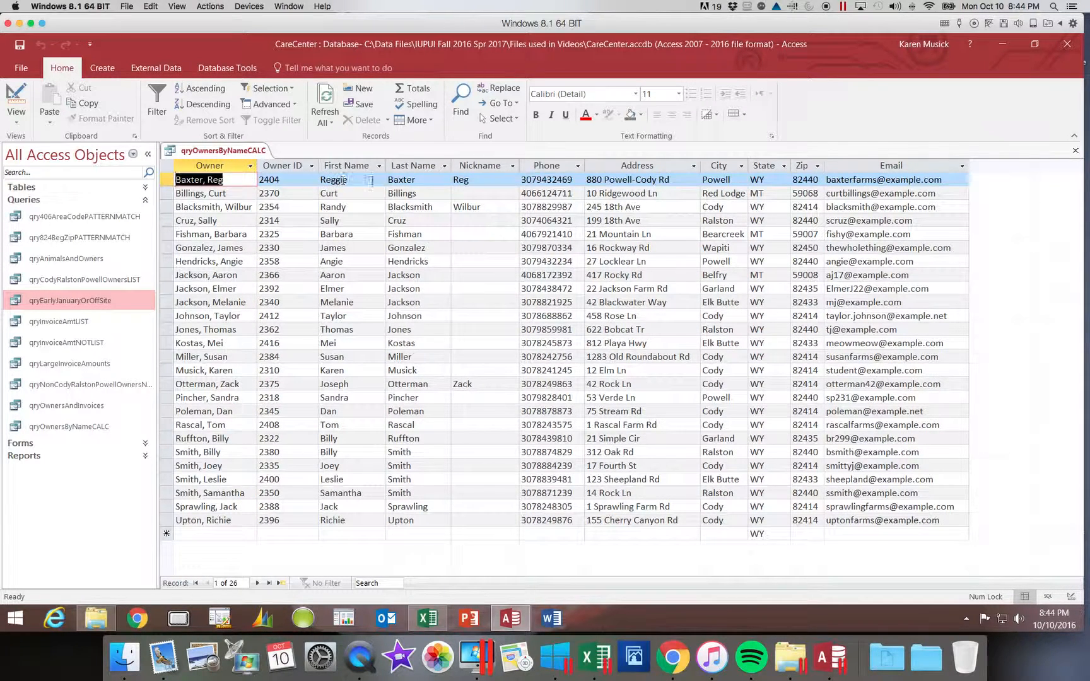
- Check the Owner values in the first two records against their name fields, and rerun the query from Design view
left_click(167, 180)
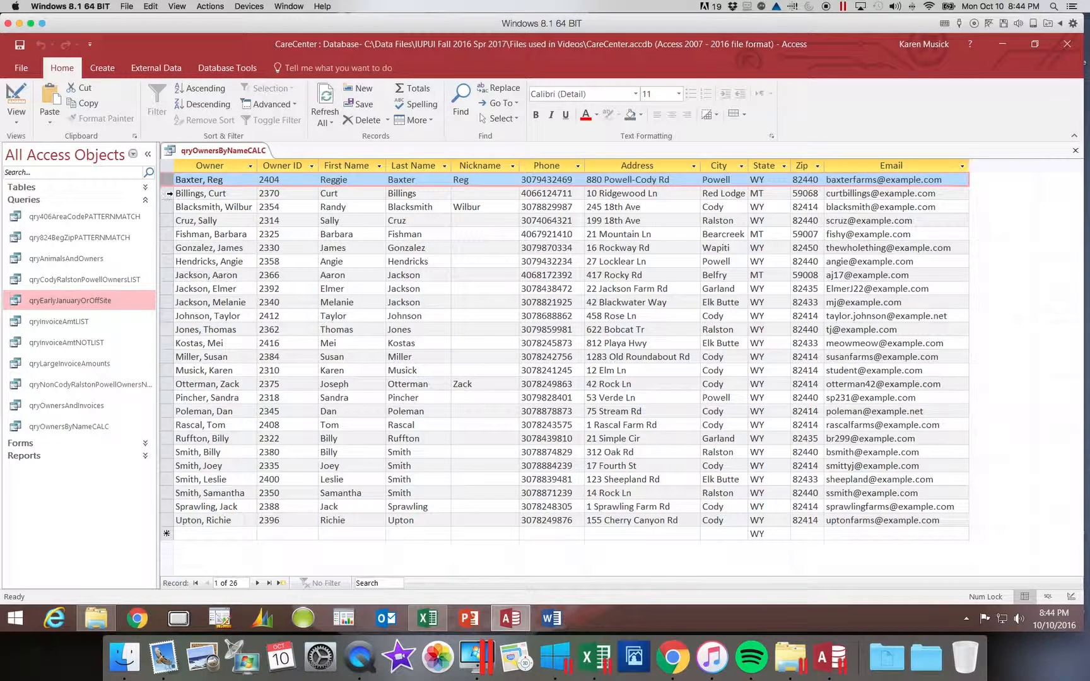
left_click(167, 193)
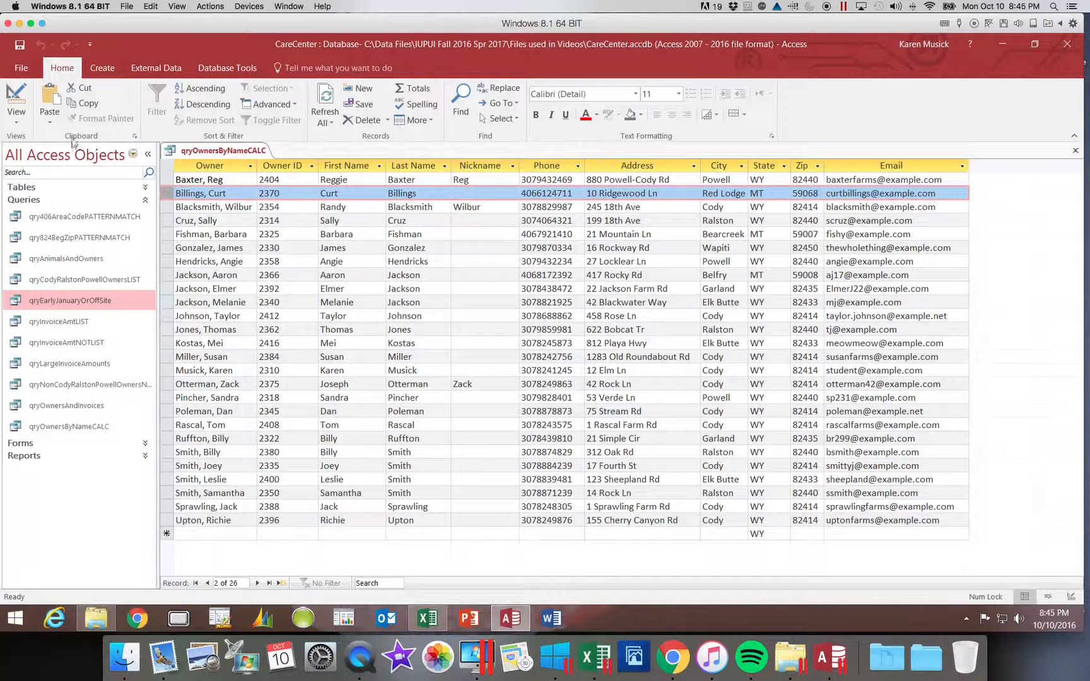
left_click(13, 101)
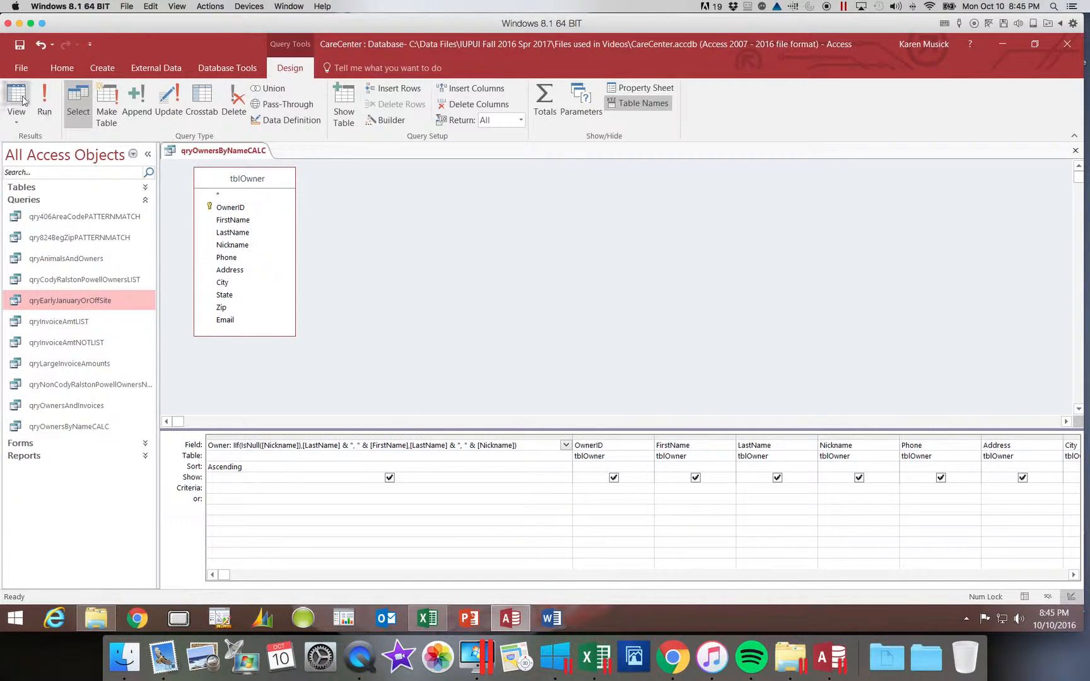
left_click(44, 104)
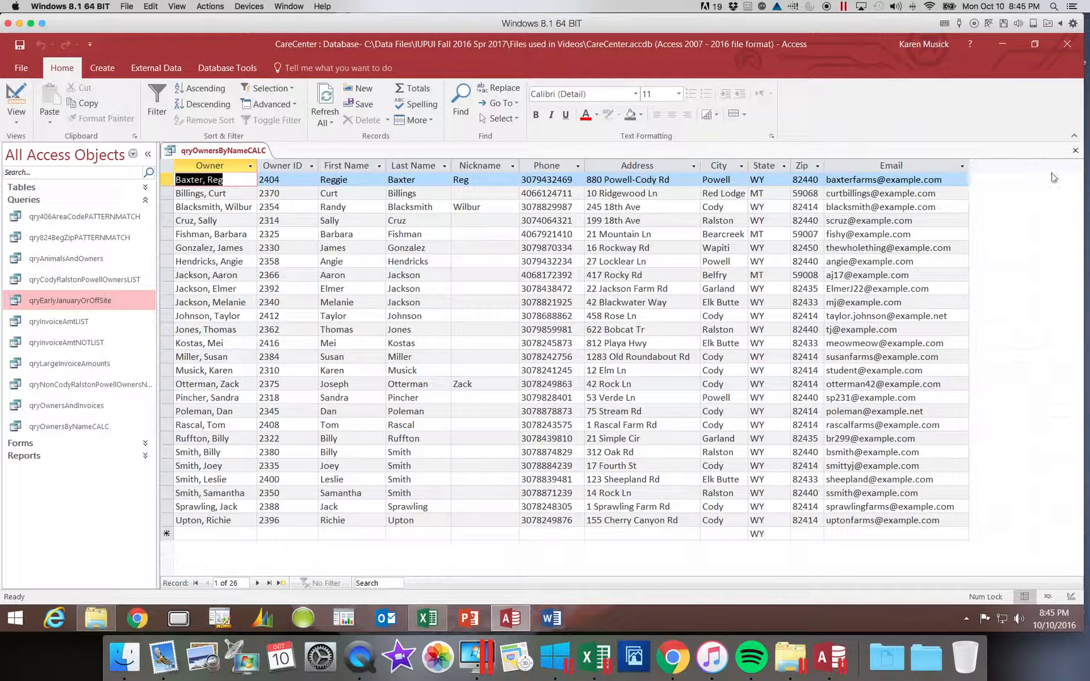
- Close qryOwnersByNameCALC and save the changes to its layout
left_click(1075, 152)
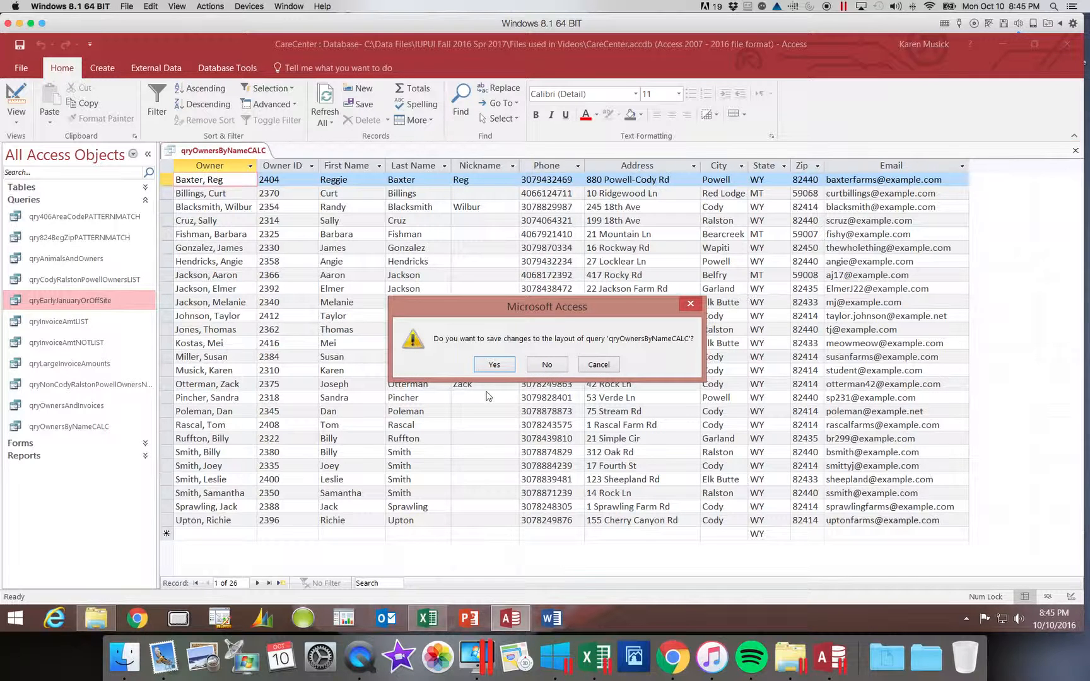
left_click(494, 365)
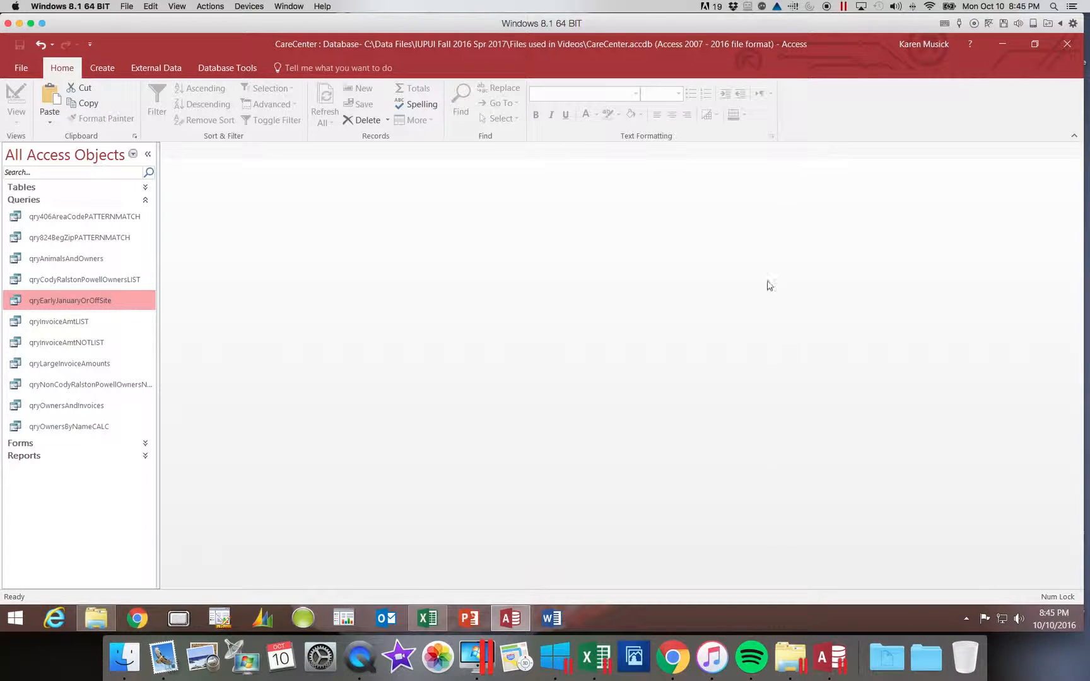
- Switch to the Excel notes workbook and review the NewFieldName: Formula syntax on sheet M5P4a
left_click(437, 620)
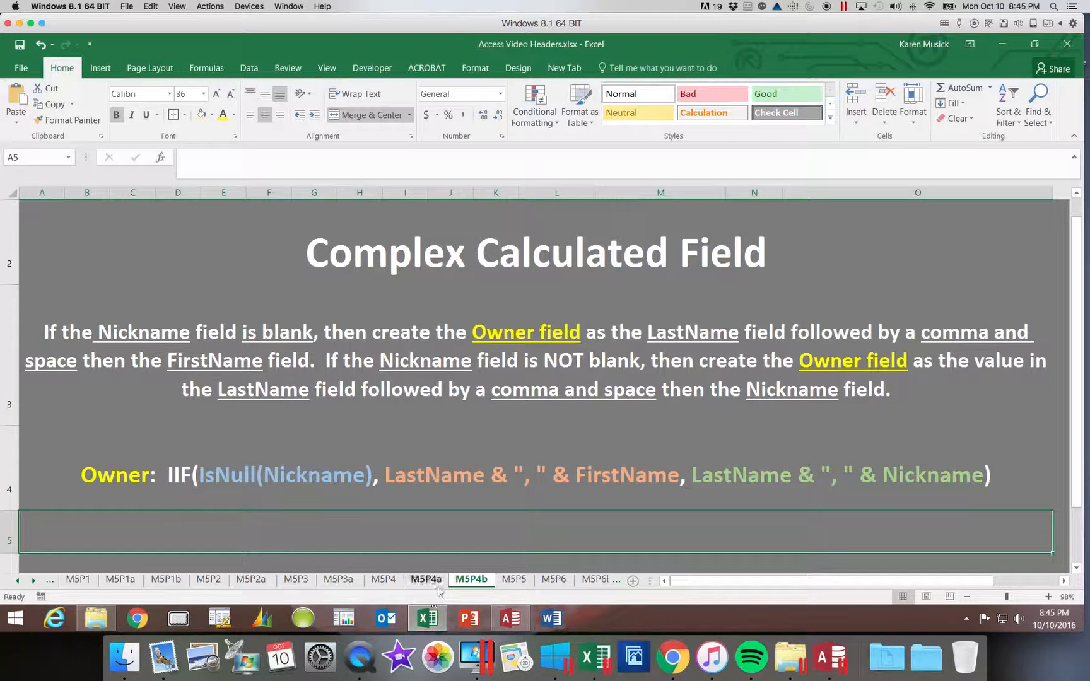
left_click(439, 586)
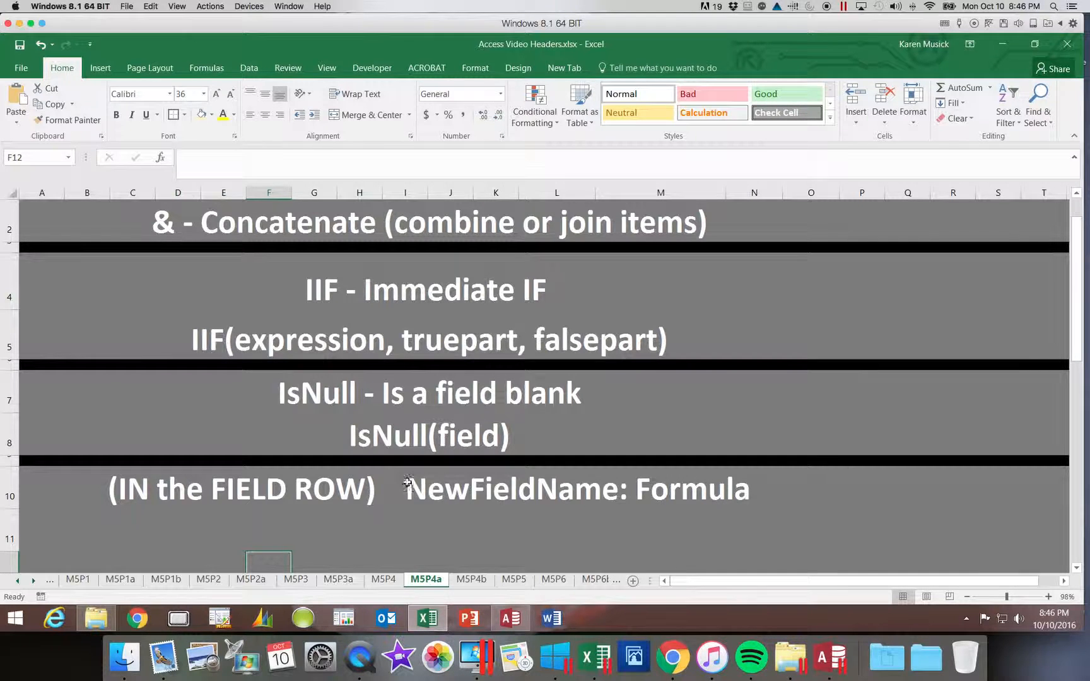
left_click(463, 492)
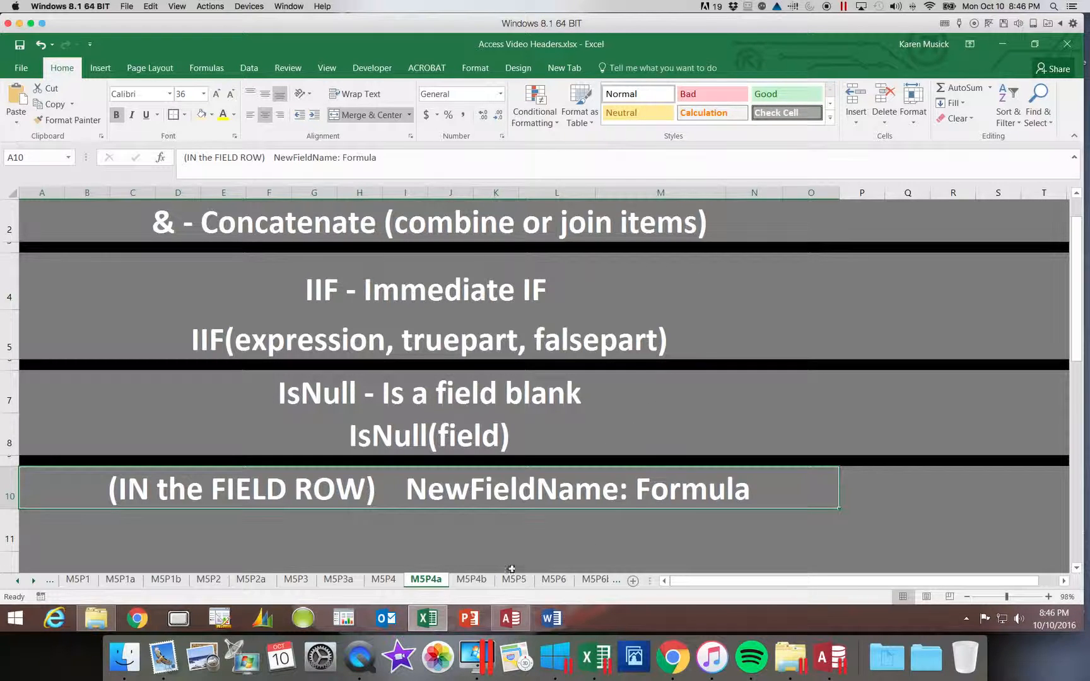
- Switch back to Access, reopen qryOwnersByNameCALC and show it in Design view
left_click(510, 618)
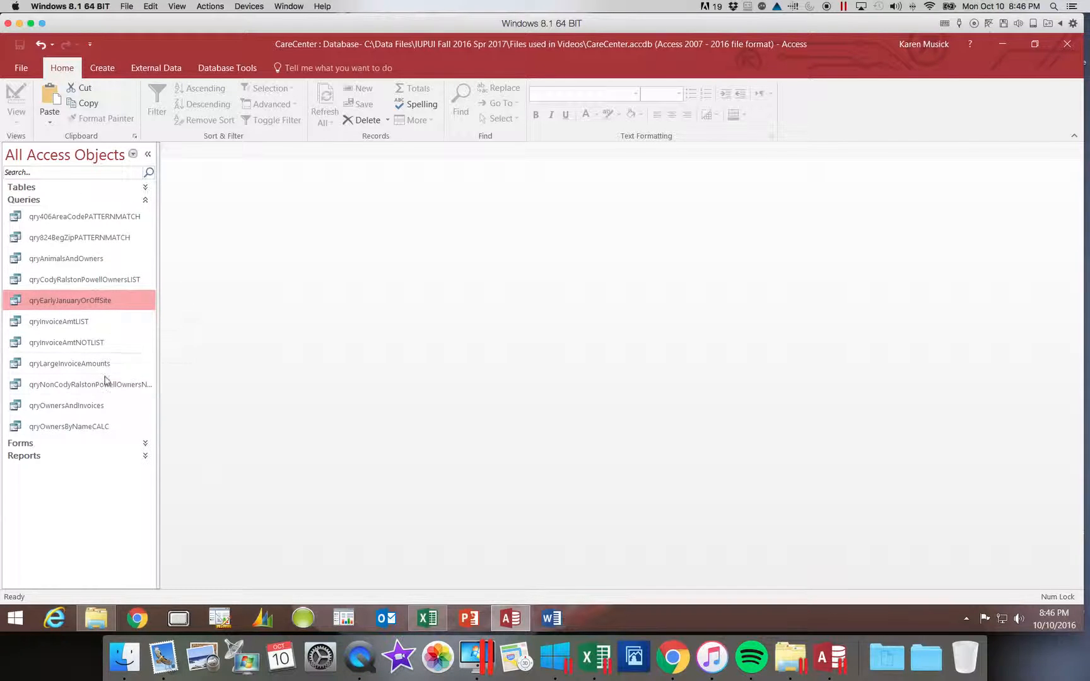
left_click(98, 427)
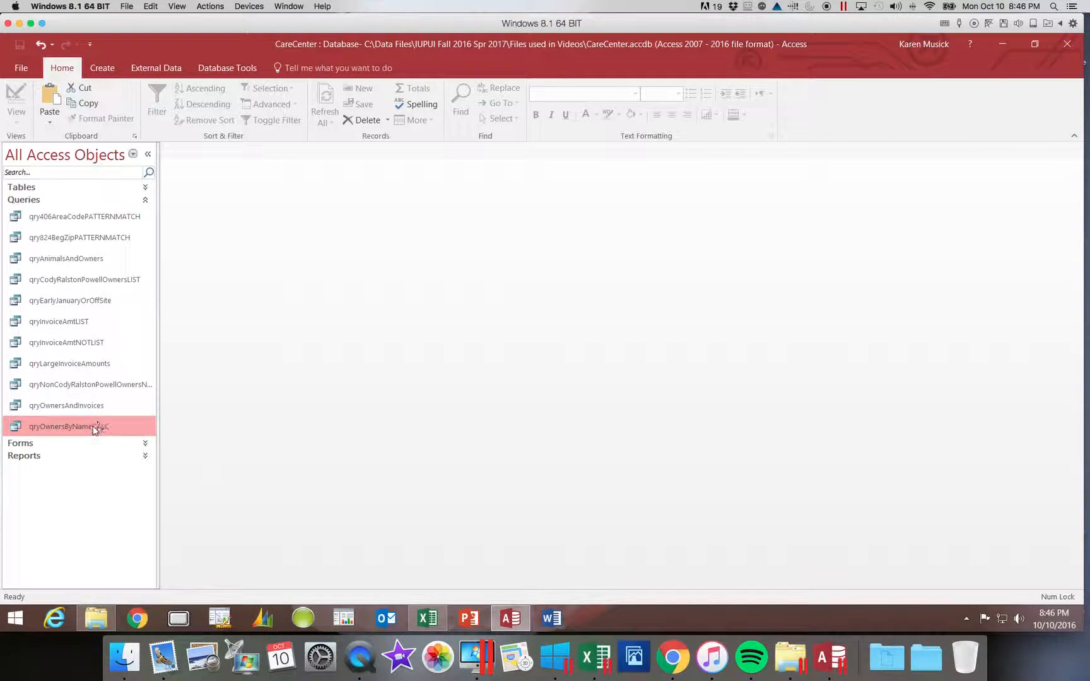
double_click(97, 422)
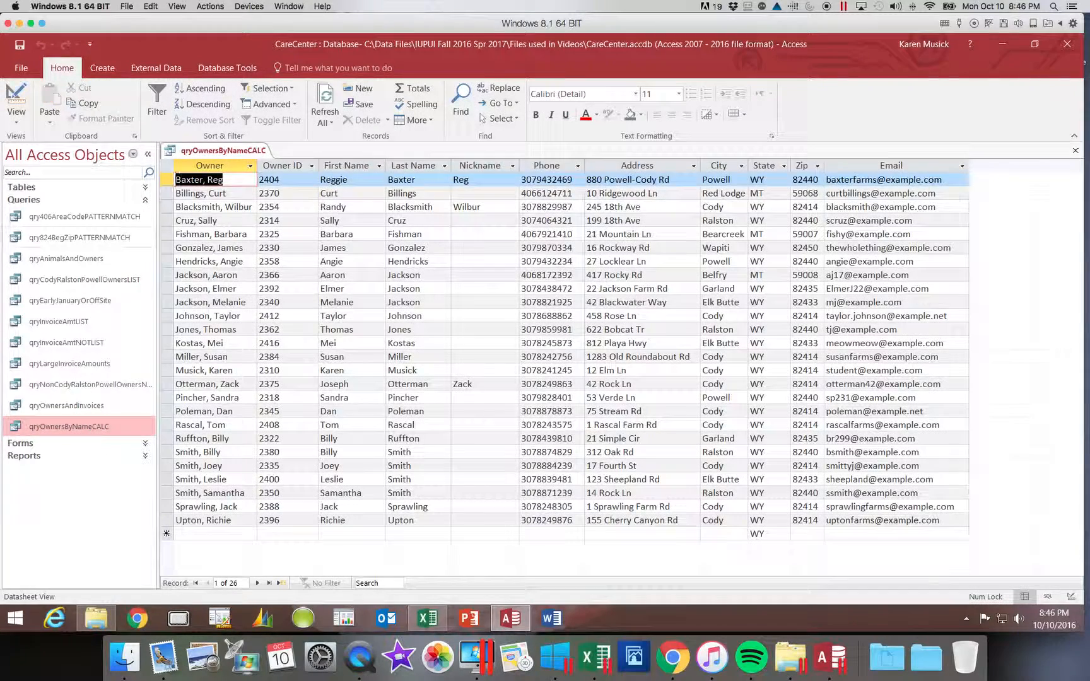
left_click(16, 101)
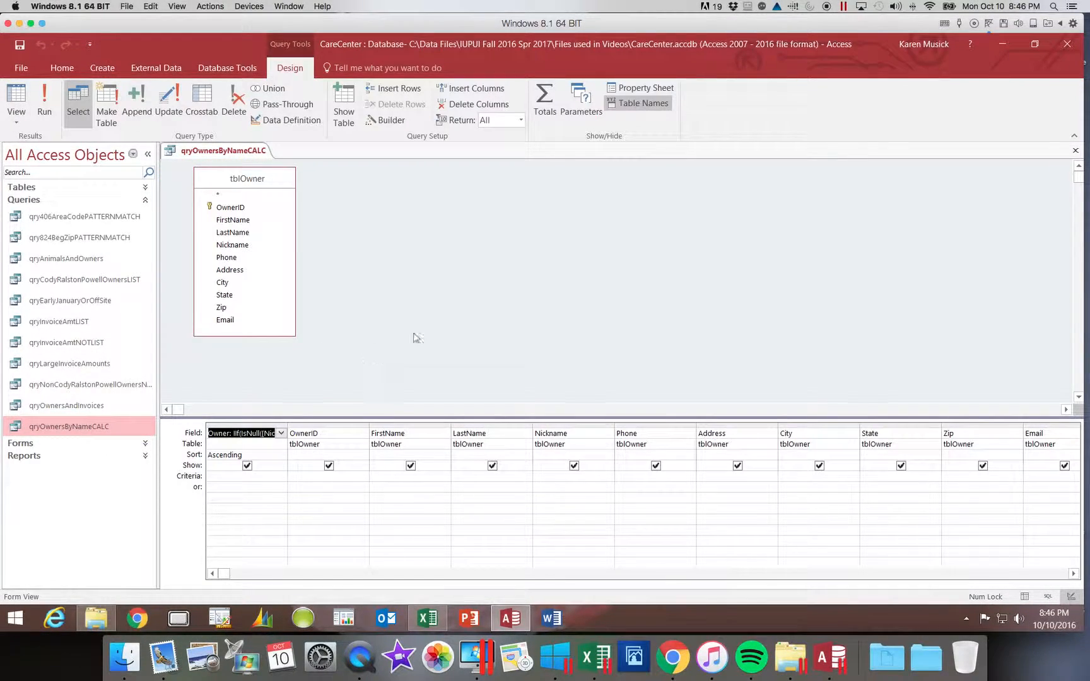
- View the Owner field's properties, including Caption, and close the property sheet and the query
left_click(641, 86)
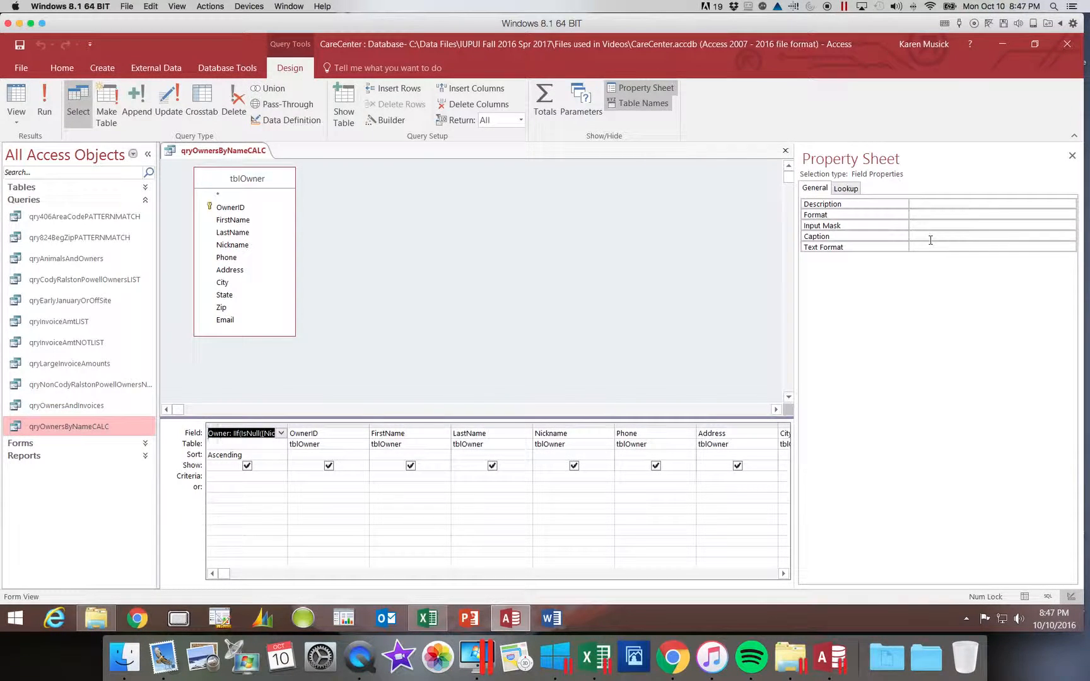
left_click(1072, 156)
left_click(1075, 150)
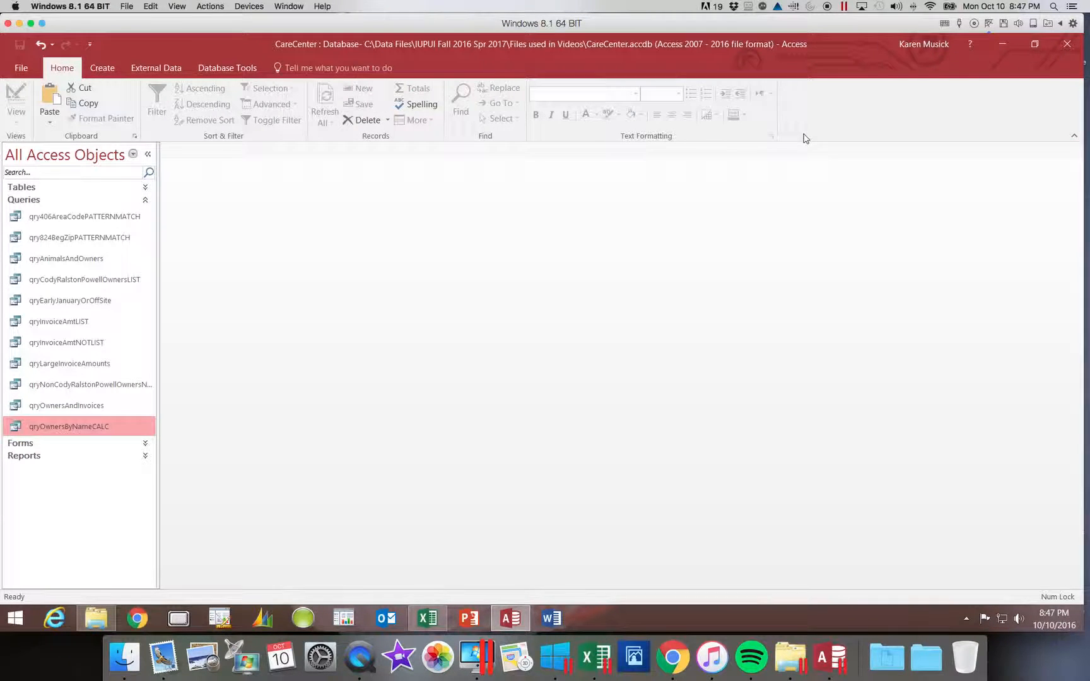